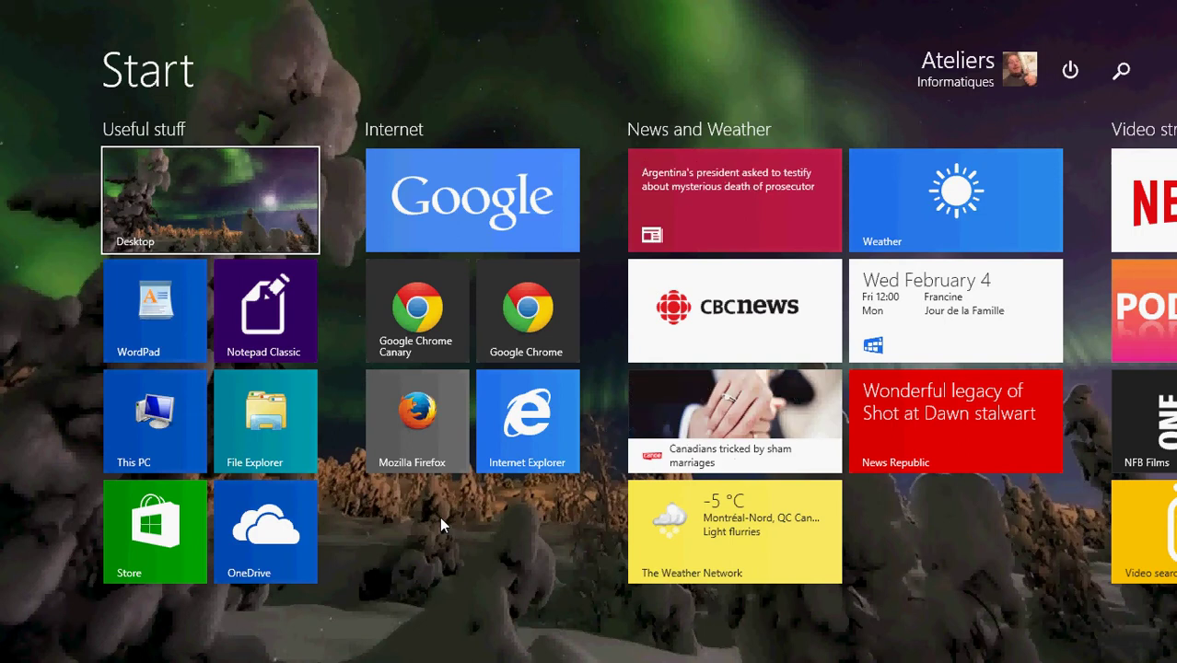
Scroll the Start screen across to reveal the Windows Games group with Microsoft Bingo
{"action": "scroll", "coordinate": [440, 517], "scroll_direction": "down", "scroll_amount": 5}
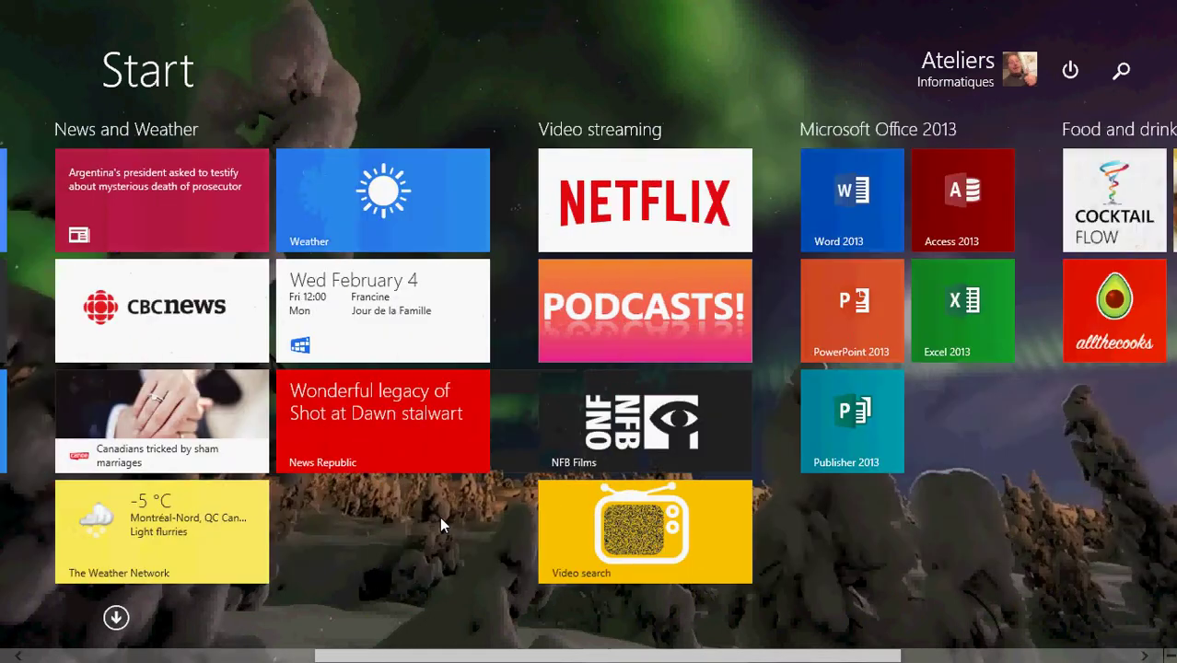
{"action": "scroll", "coordinate": [440, 517], "scroll_direction": "up", "scroll_amount": 5}
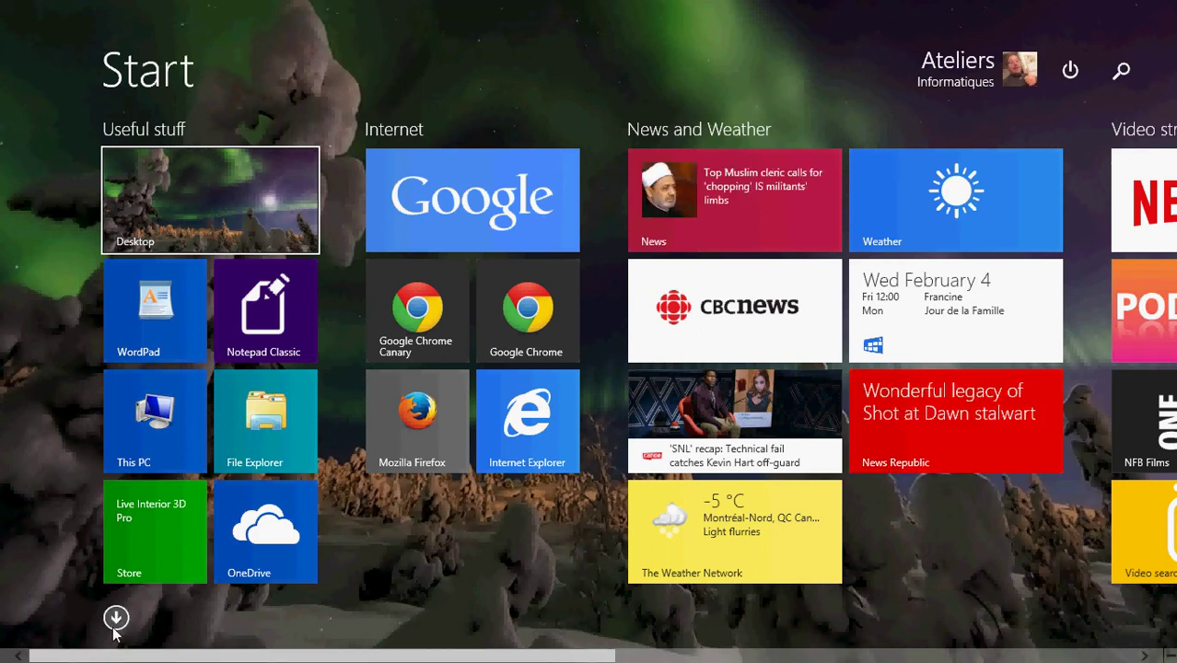
{"action": "scroll", "coordinate": [262, 613], "scroll_direction": "down", "scroll_amount": 5}
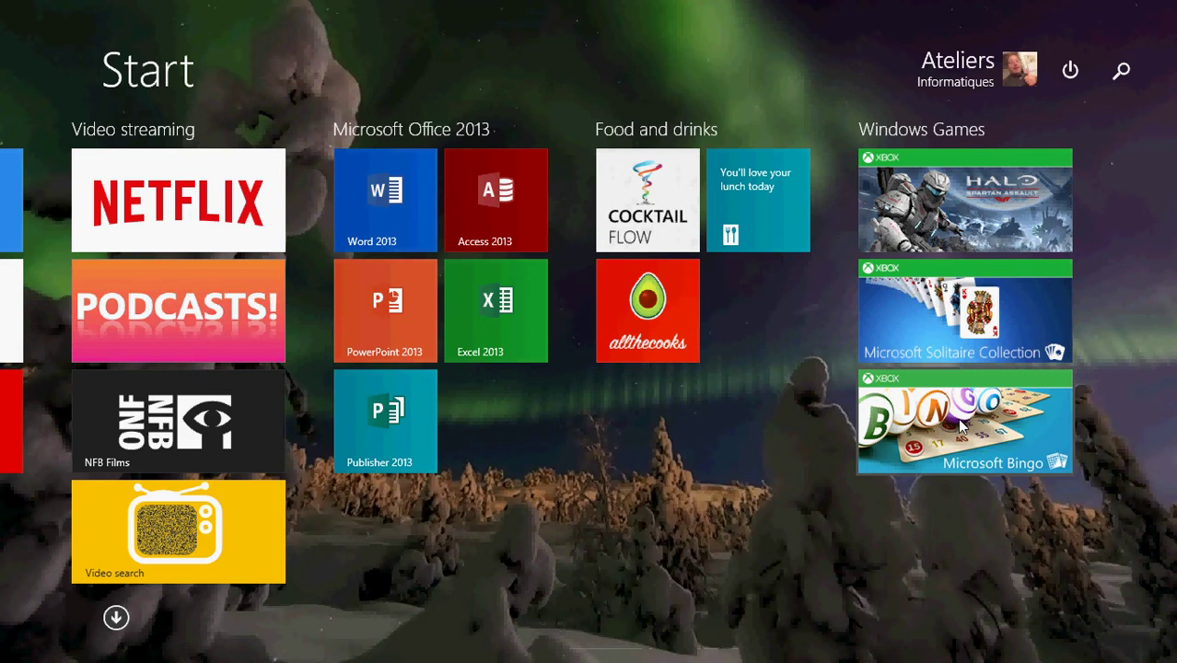
Uninstall the Microsoft Bingo tile from Windows Games, including from all synced PCs
{"action": "right_click", "coordinate": [962, 427]}
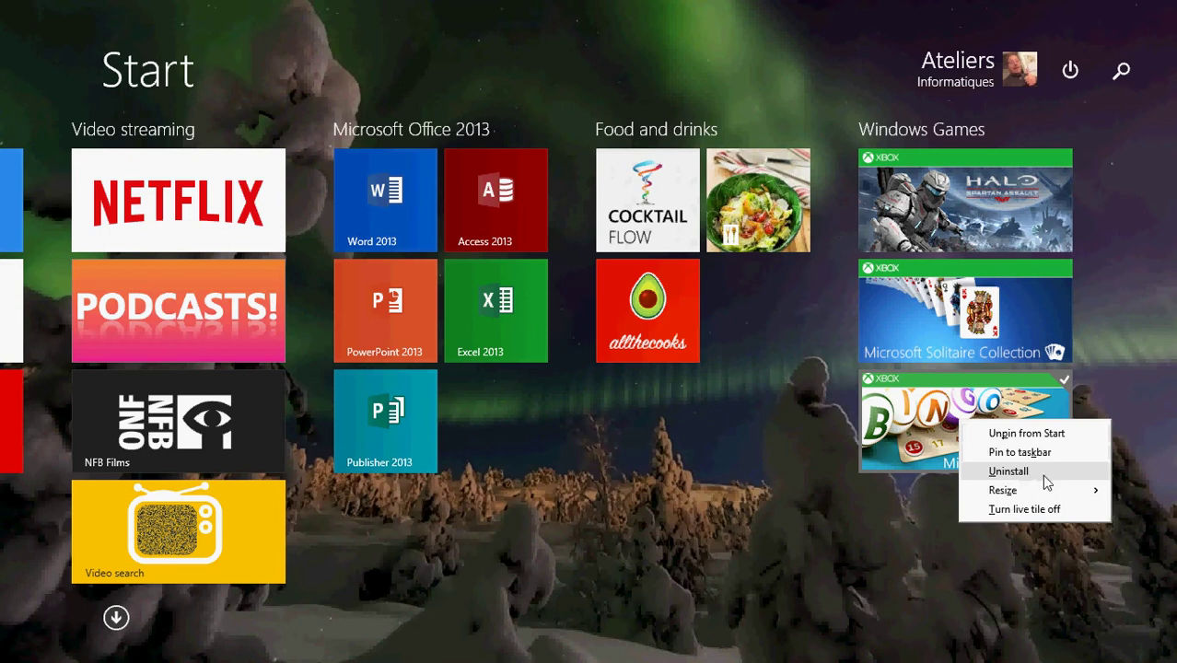
{"action": "left_click", "coordinate": [1010, 472]}
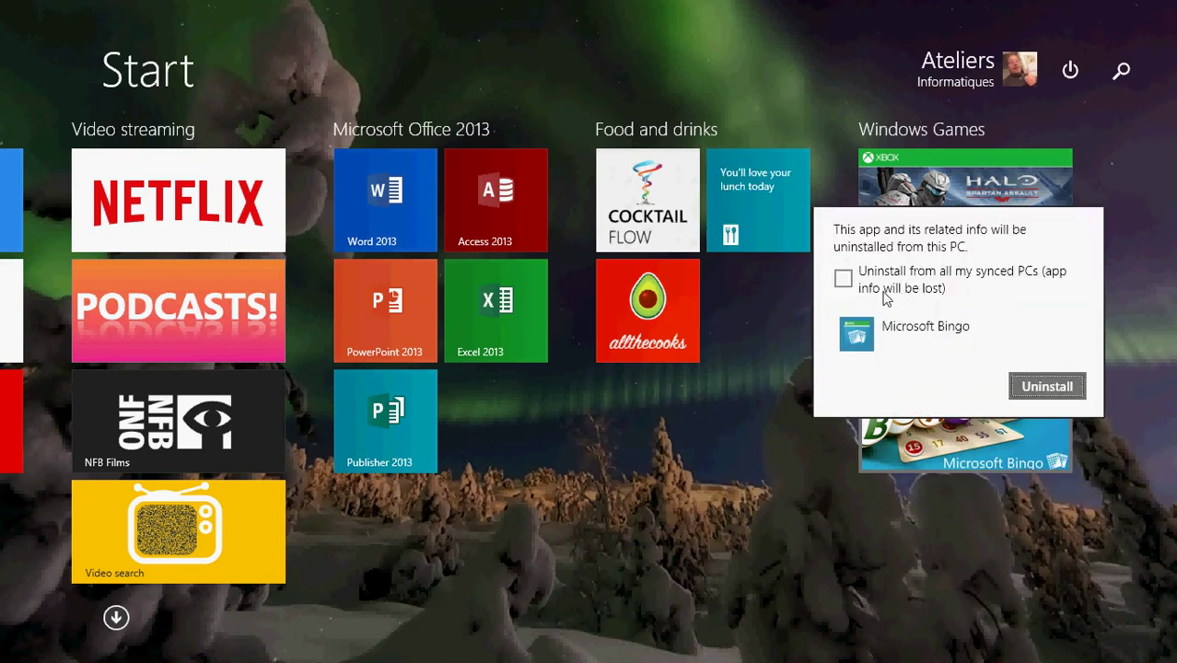
{"action": "left_click", "coordinate": [844, 280]}
{"action": "left_click", "coordinate": [1059, 389]}
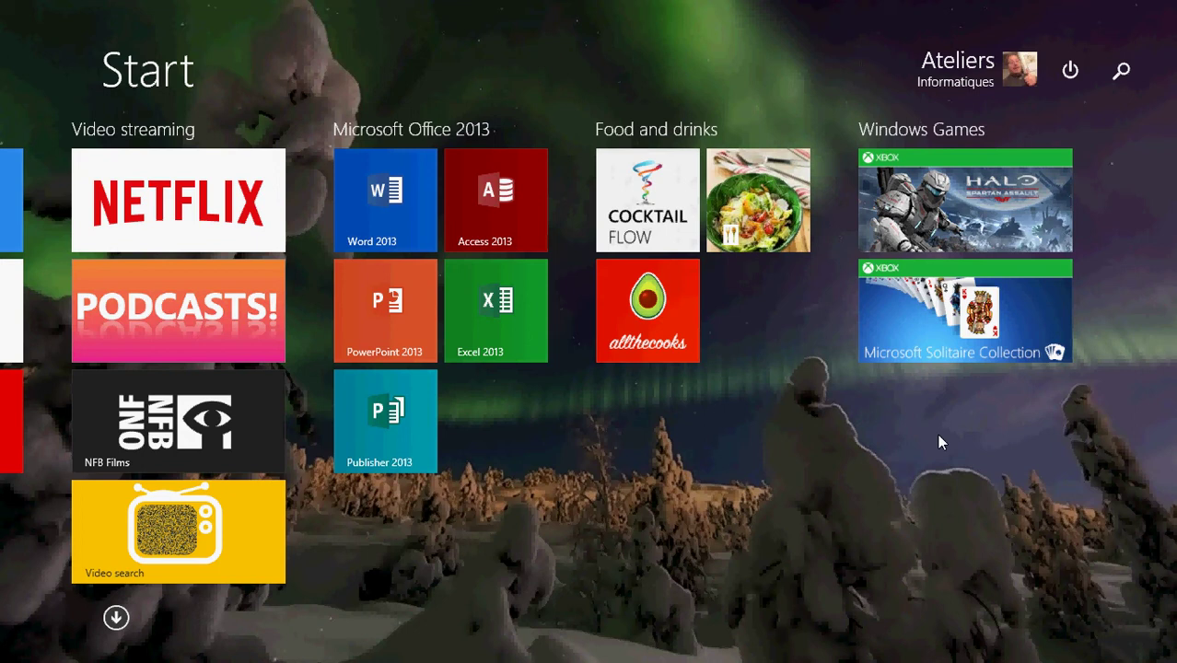
Choose Uninstall on the Mozilla Firefox tile, which opens Programs and Features
{"action": "scroll", "coordinate": [939, 435], "scroll_direction": "up", "scroll_amount": 5}
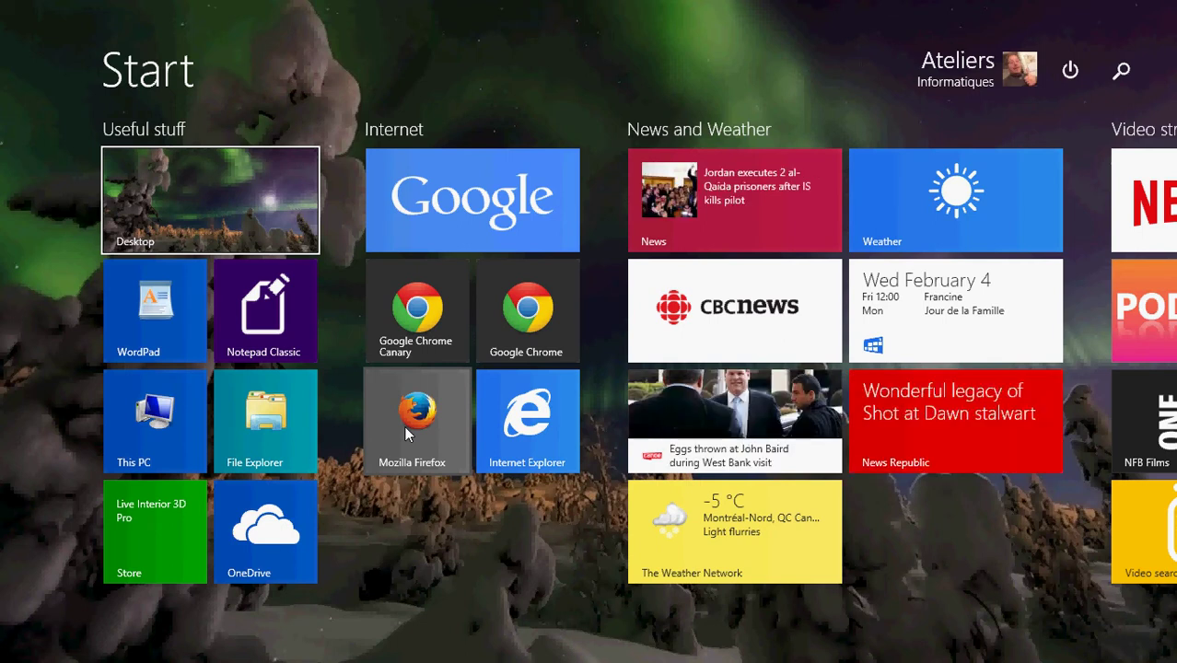
{"action": "right_click", "coordinate": [405, 428]}
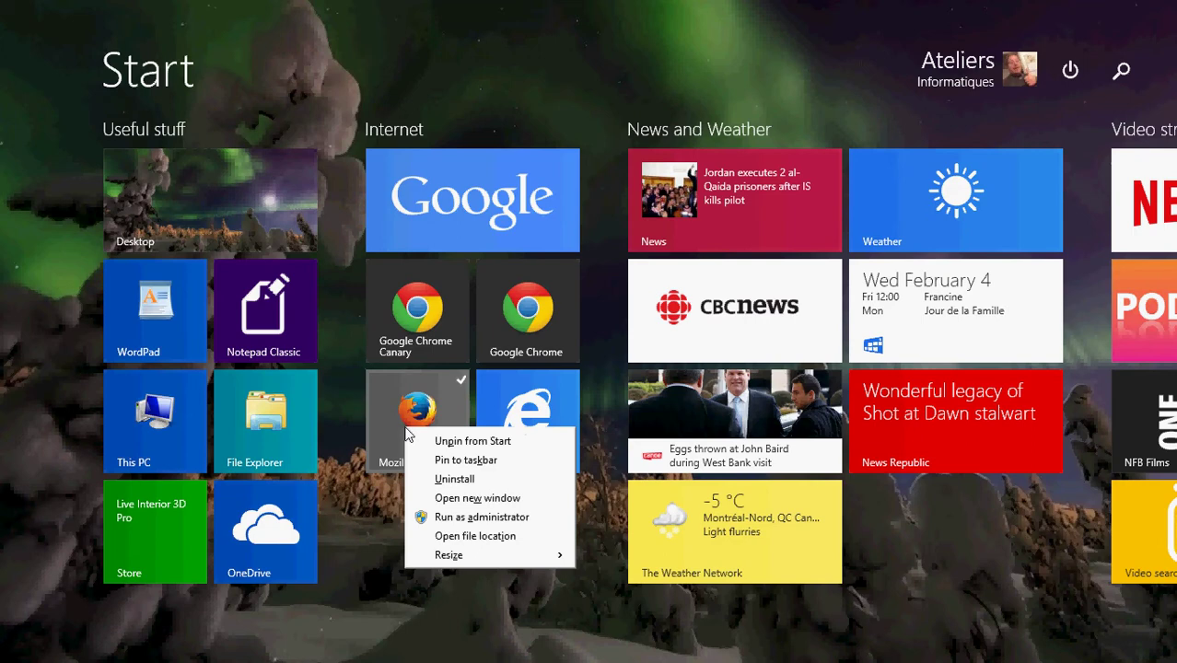
{"action": "left_click", "coordinate": [466, 479]}
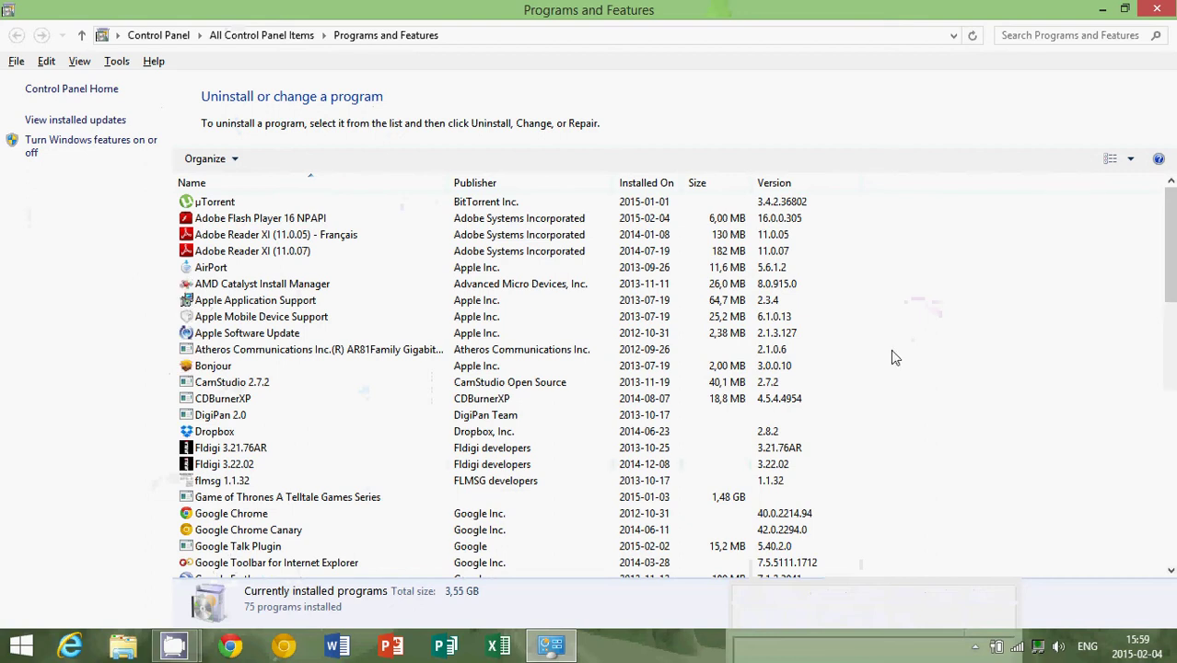
Select Mozilla Firefox 30.0 (x86 en-US) in the program list and launch its uninstaller
{"action": "scroll", "coordinate": [894, 358], "scroll_direction": "down", "scroll_amount": 2}
{"action": "scroll", "coordinate": [893, 353], "scroll_direction": "down", "scroll_amount": 2}
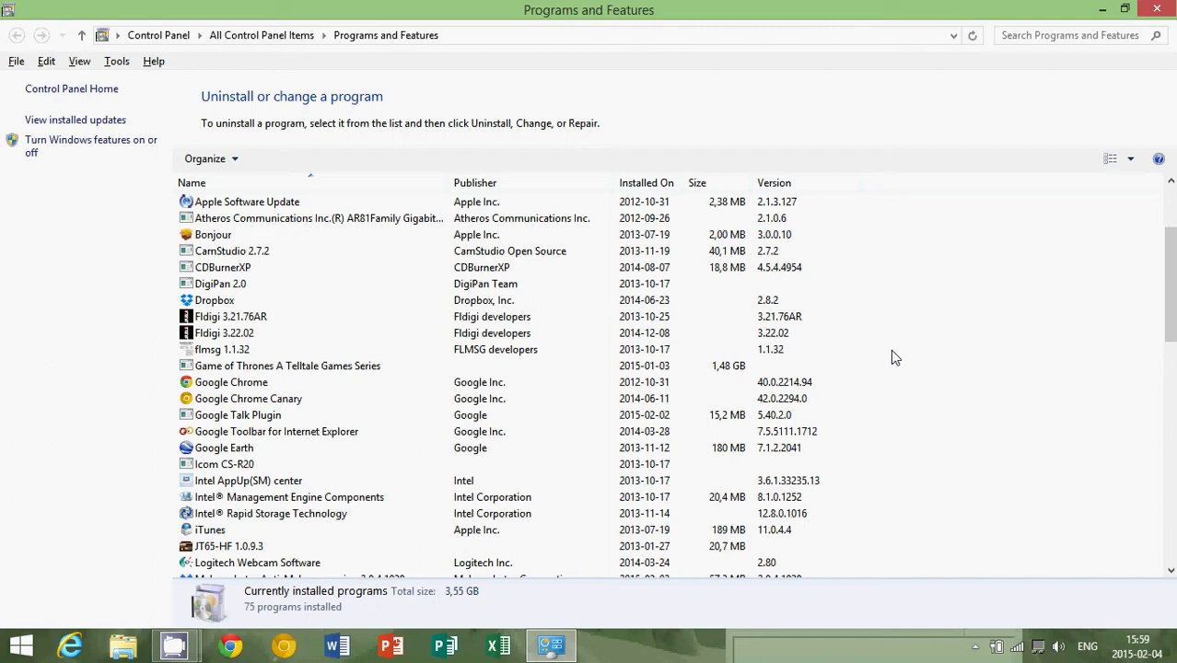
{"action": "scroll", "coordinate": [892, 357], "scroll_direction": "up", "scroll_amount": 3}
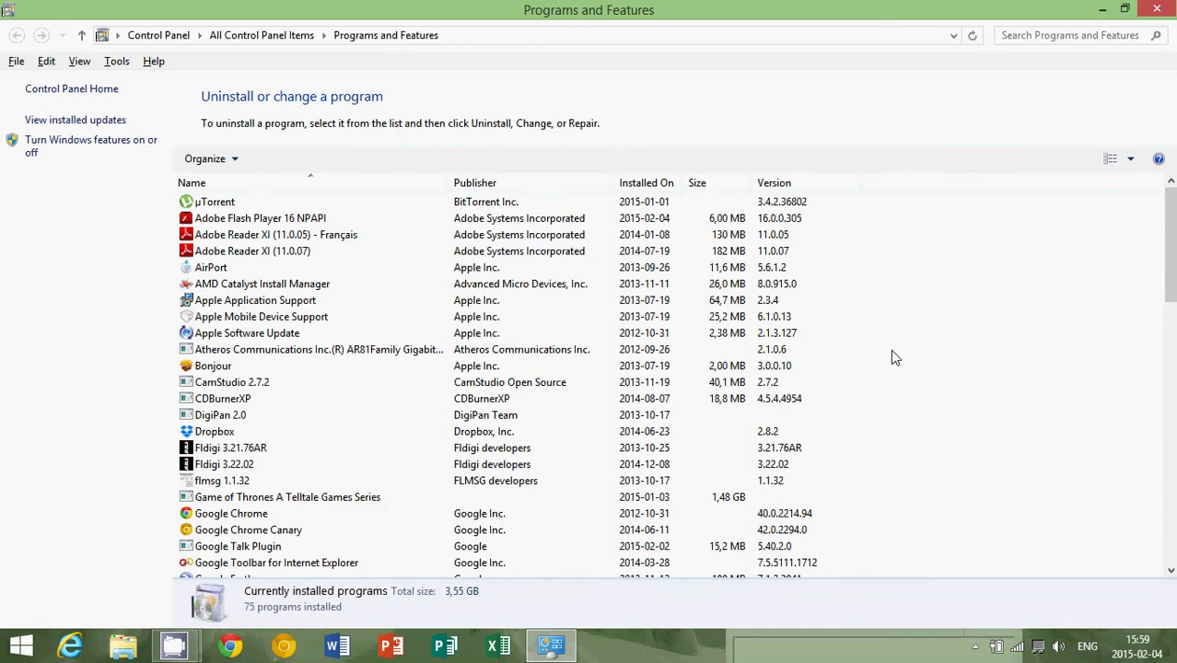
{"action": "scroll", "coordinate": [803, 438], "scroll_direction": "down", "scroll_amount": 7}
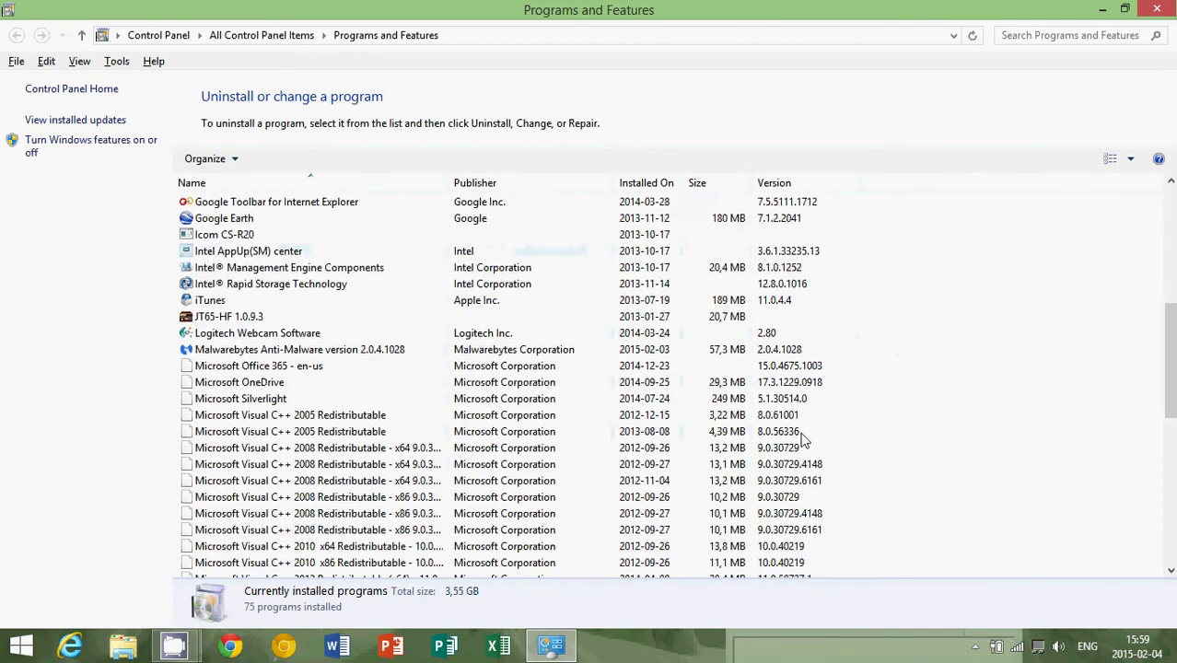
{"action": "scroll", "coordinate": [803, 440], "scroll_direction": "down", "scroll_amount": 5}
{"action": "scroll", "coordinate": [803, 441], "scroll_direction": "up", "scroll_amount": 3}
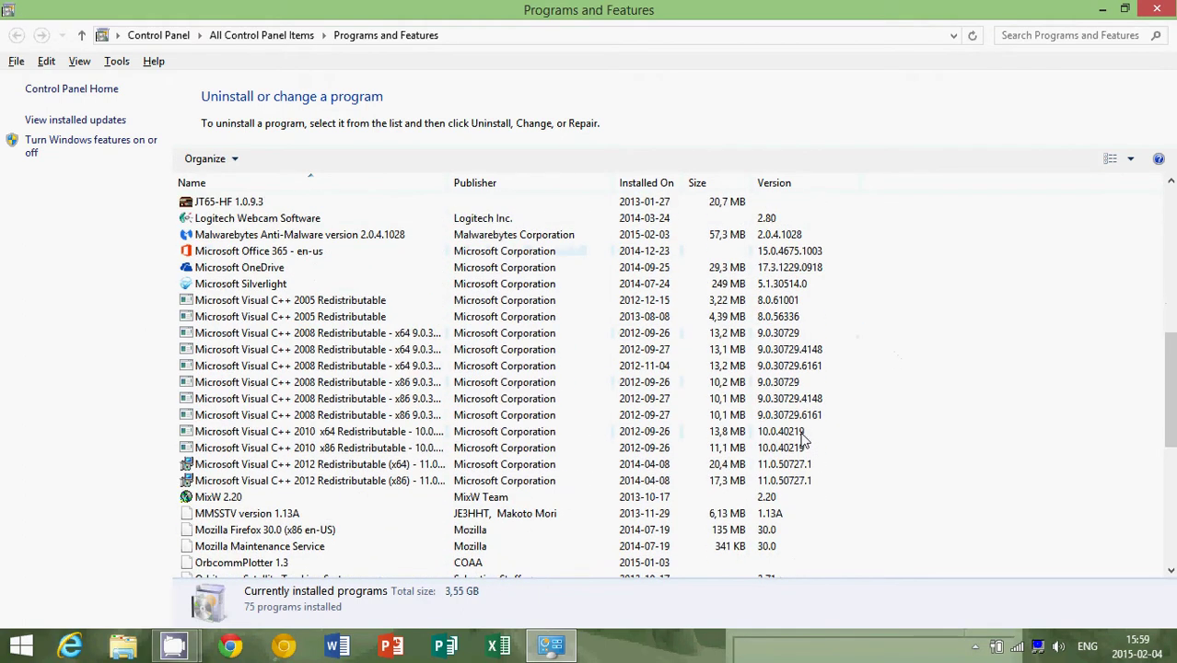
{"action": "scroll", "coordinate": [804, 440], "scroll_direction": "down", "scroll_amount": 1}
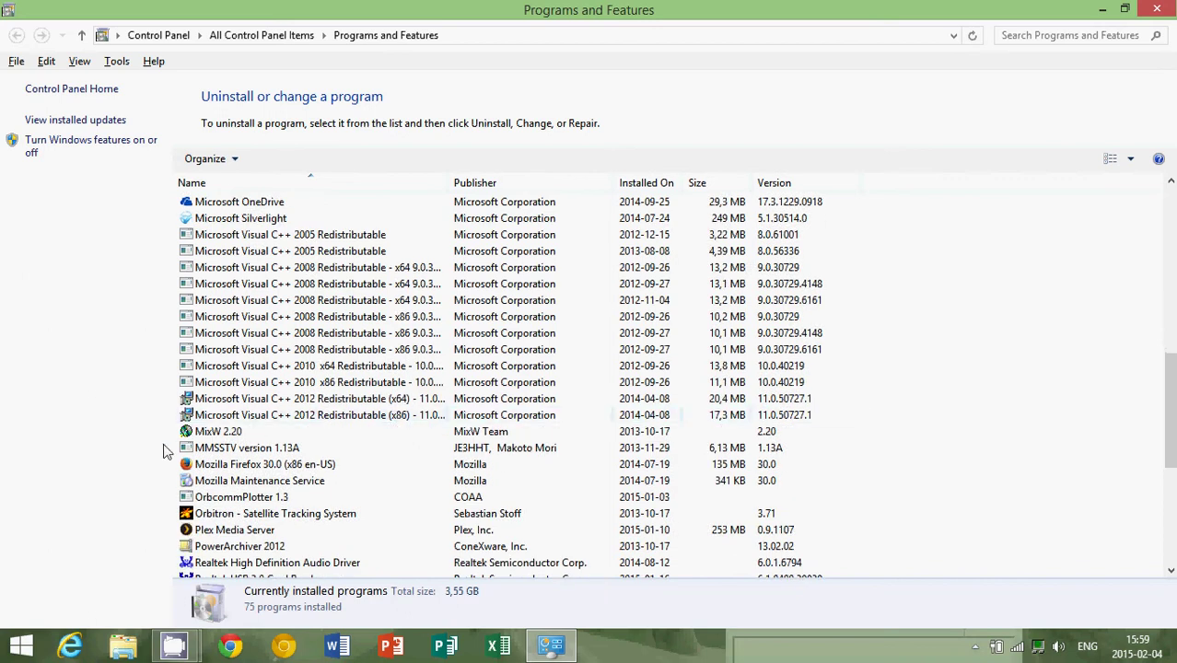
{"action": "left_click", "coordinate": [231, 466]}
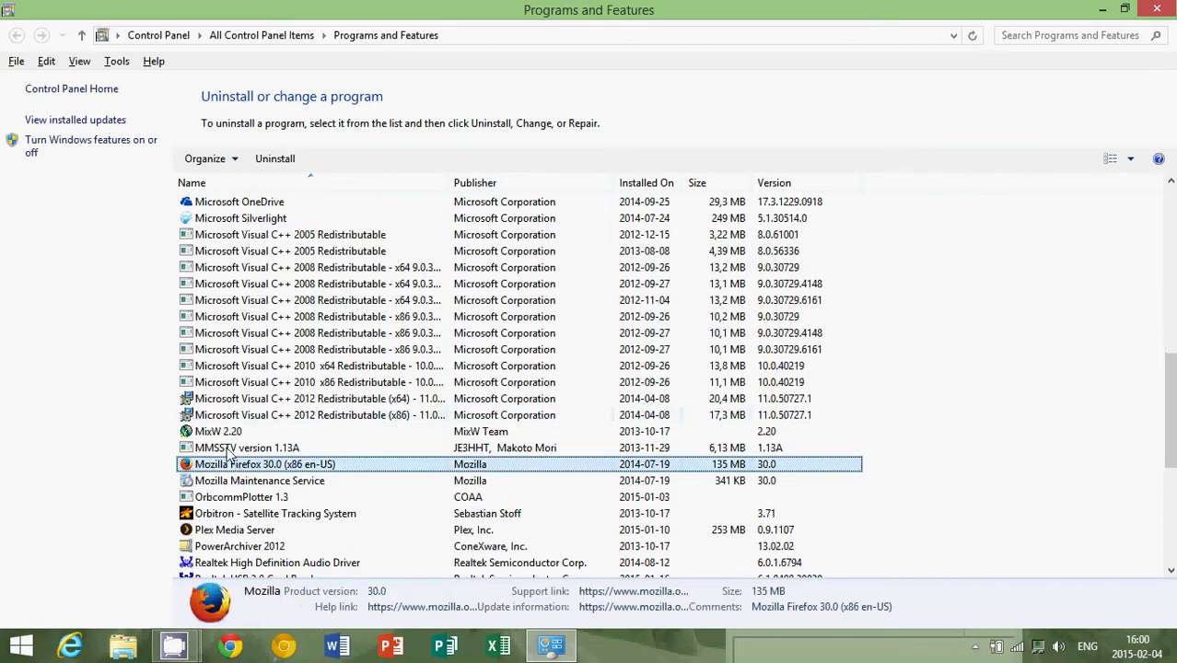
{"action": "left_click", "coordinate": [283, 162]}
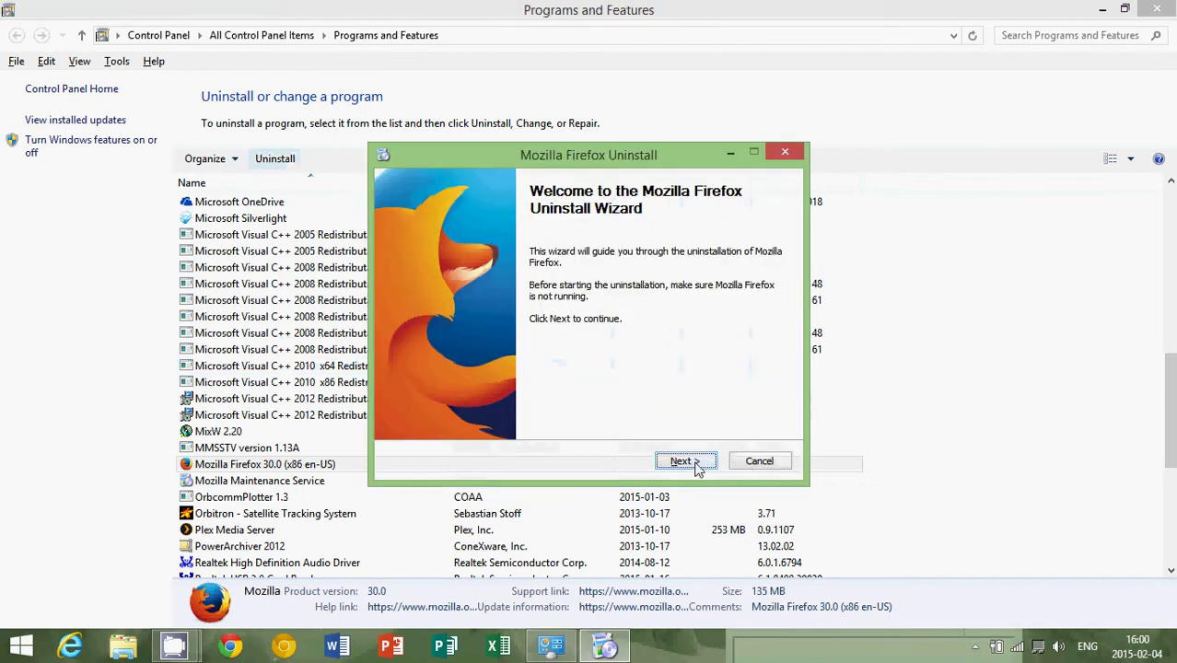
Run the Firefox uninstall wizard, also removing personal data and customizations, through to Finish
{"action": "left_click", "coordinate": [696, 464]}
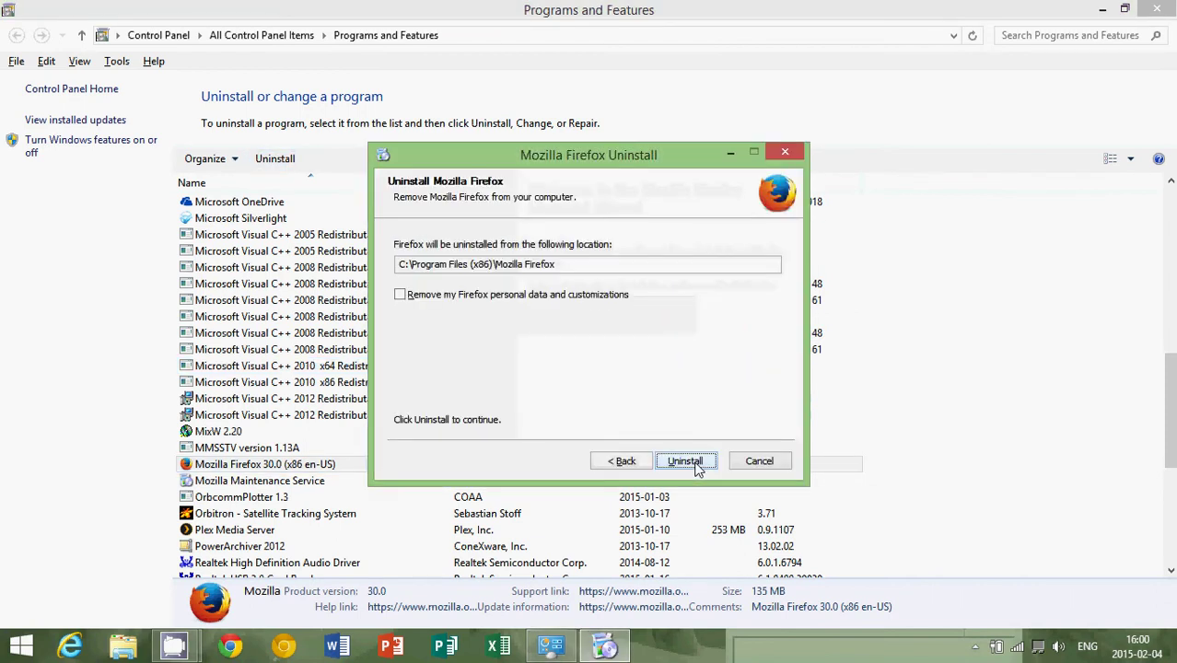
{"action": "left_click", "coordinate": [581, 297]}
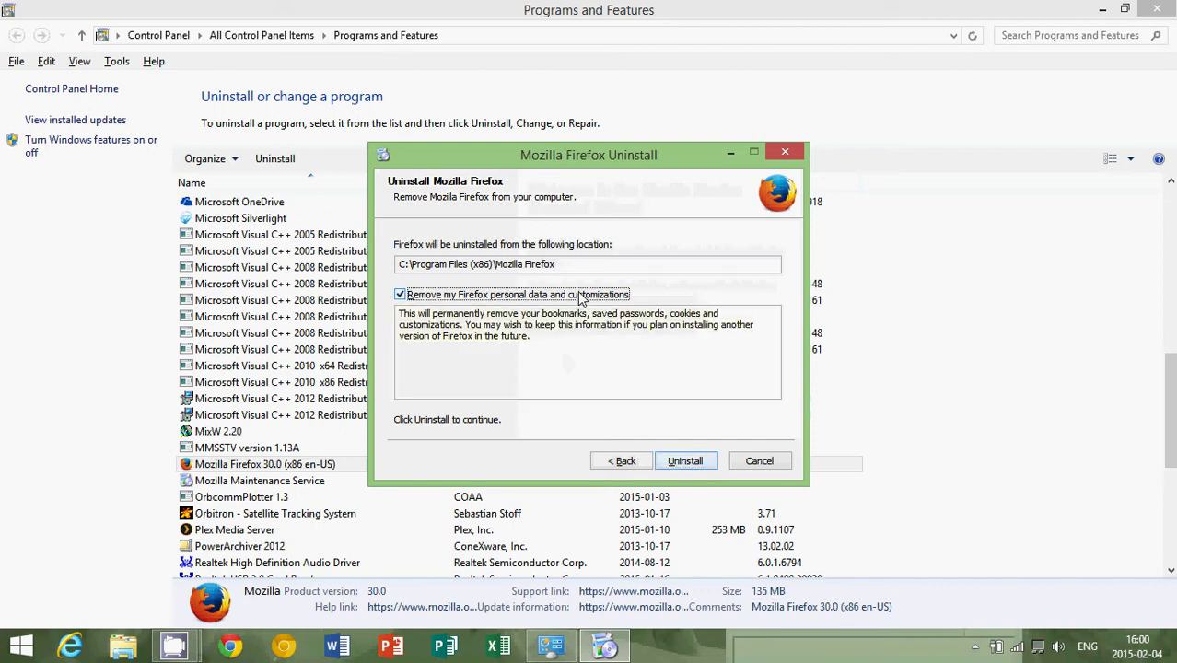
{"action": "left_click", "coordinate": [687, 461]}
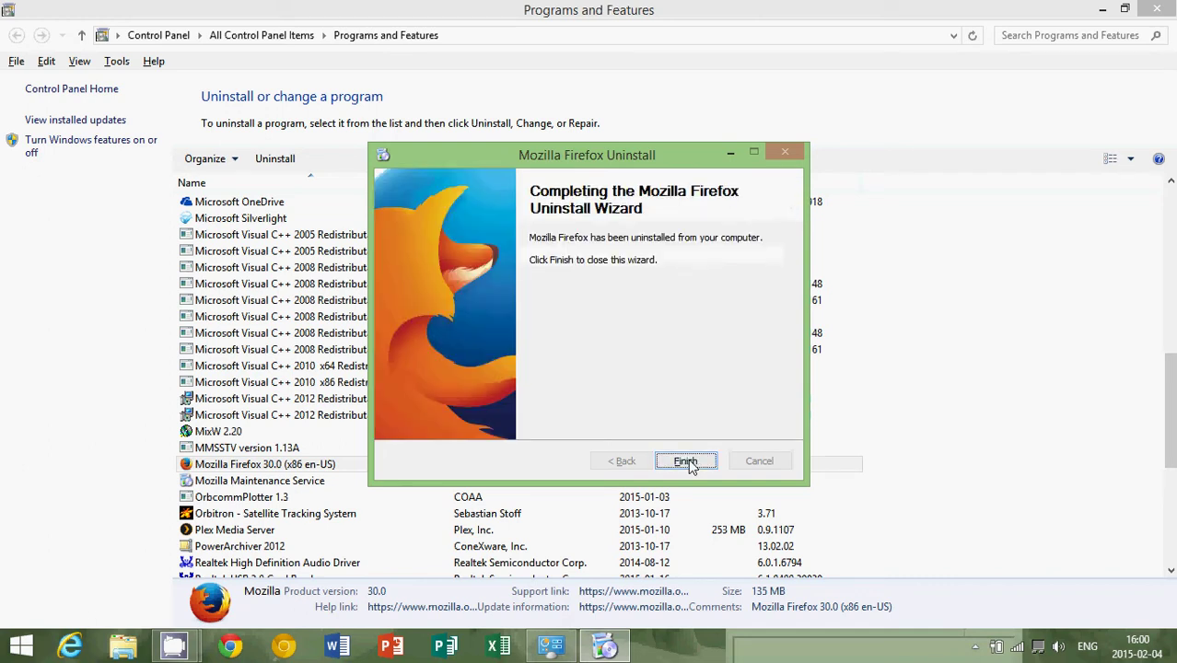
{"action": "left_click", "coordinate": [687, 462]}
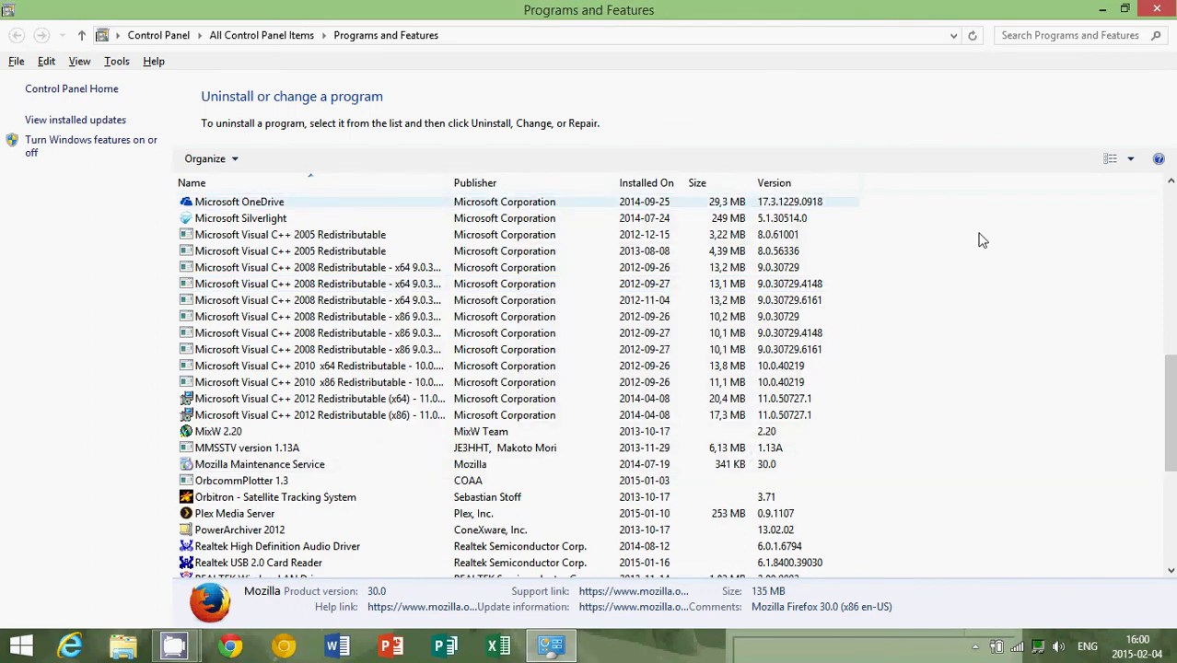
Close Programs and Features and get back to the Start screen with the Internet group
{"action": "left_click", "coordinate": [1158, 11]}
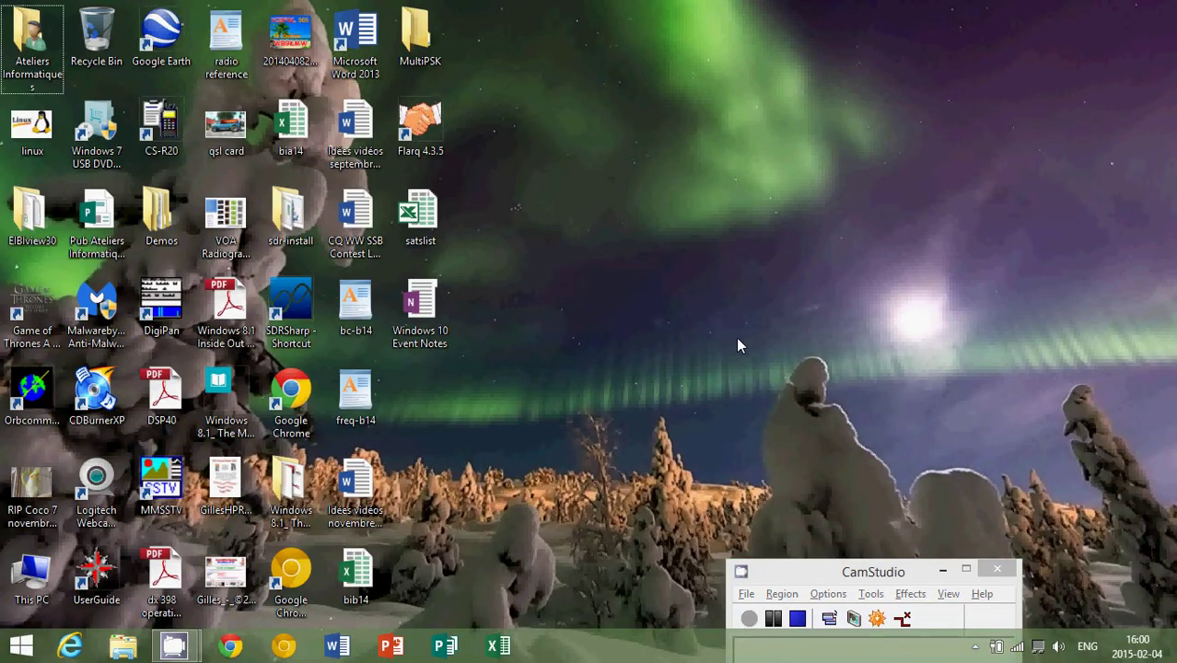
{"action": "key", "text": "super"}
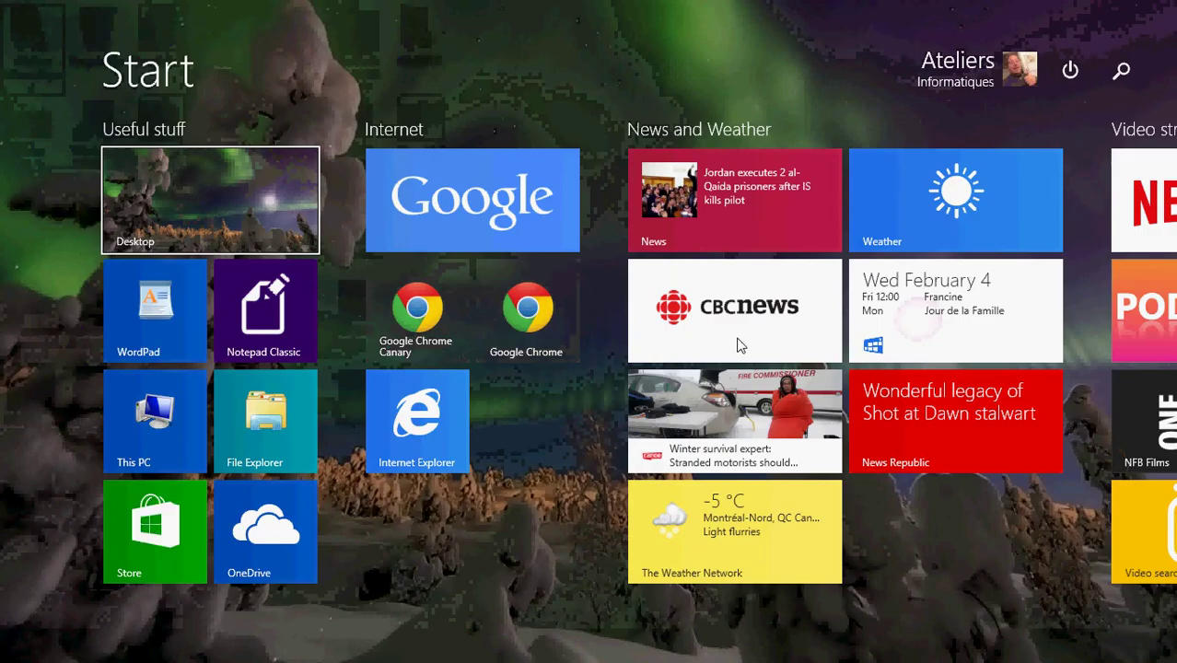
{"action": "mouse_move", "coordinate": [14, 649]}
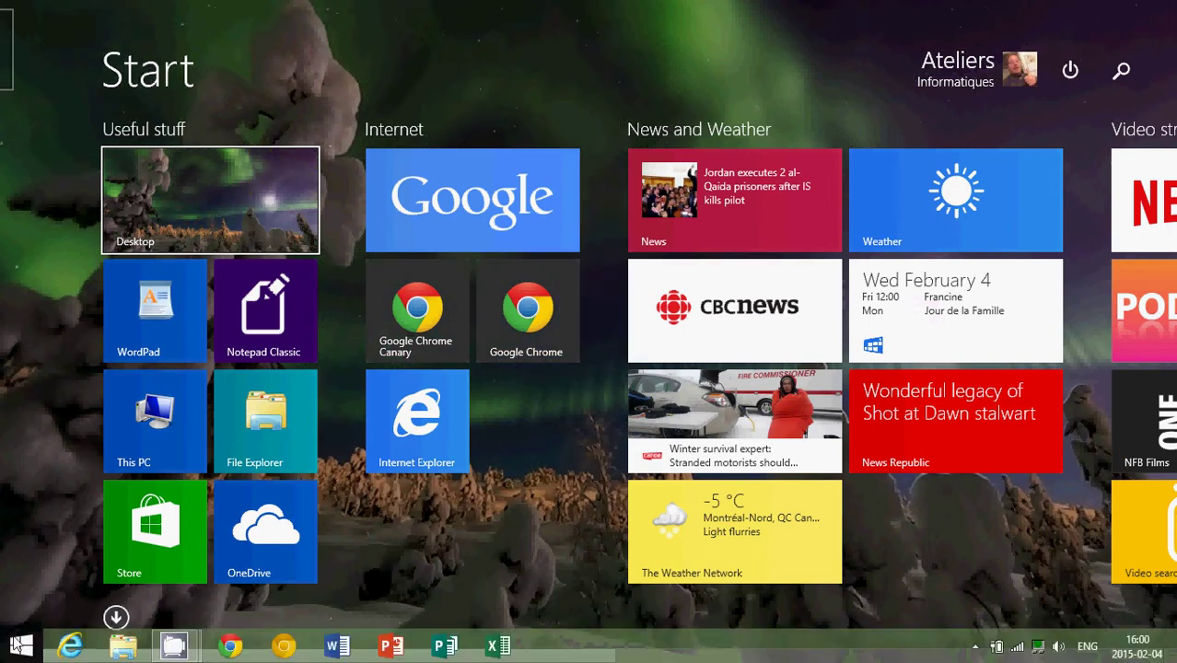
{"action": "left_click", "coordinate": [17, 648]}
{"action": "left_click", "coordinate": [16, 648]}
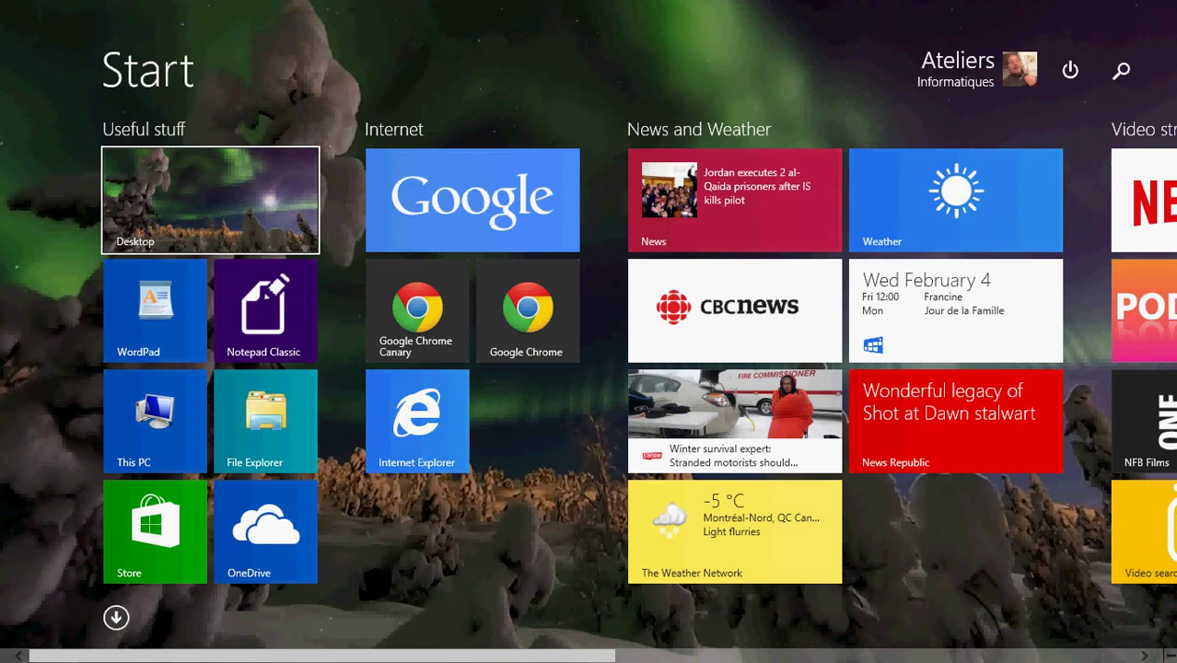
{"action": "mouse_move", "coordinate": [1170, 9]}
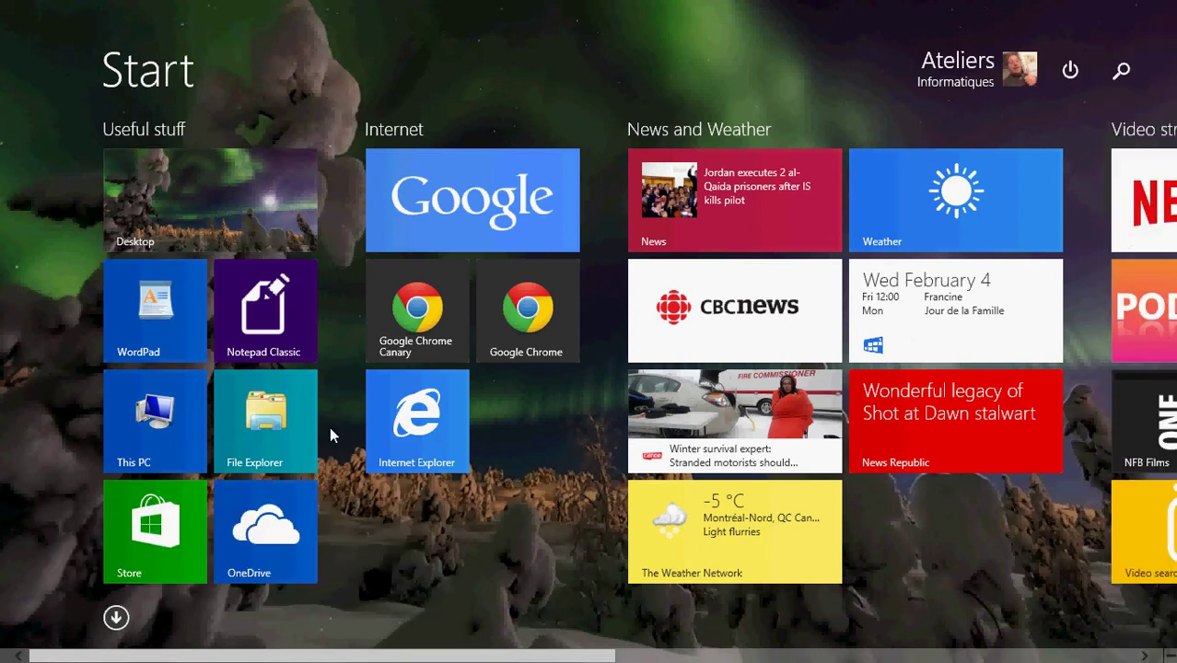
Open the Apps view sorted by date installed and scroll to its start, showing Sonic Dash
{"action": "left_click", "coordinate": [116, 619]}
{"action": "scroll", "coordinate": [494, 549], "scroll_direction": "down", "scroll_amount": 3}
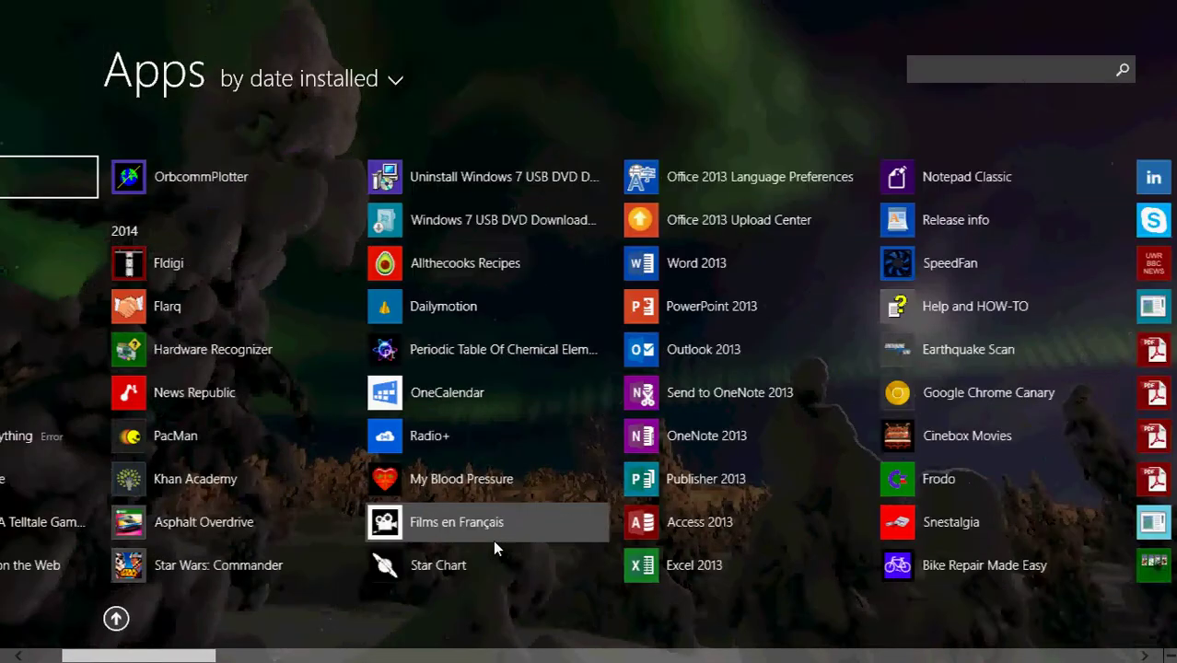
{"action": "scroll", "coordinate": [494, 549], "scroll_direction": "down", "scroll_amount": 15}
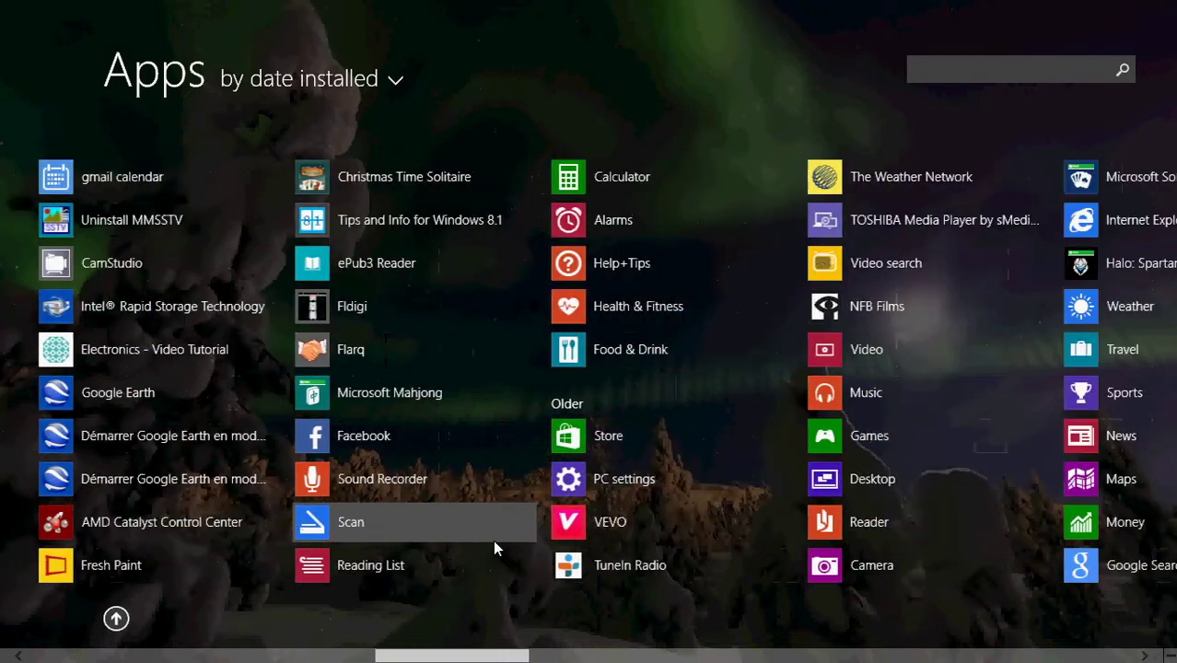
{"action": "scroll", "coordinate": [494, 549], "scroll_direction": "down", "scroll_amount": 18}
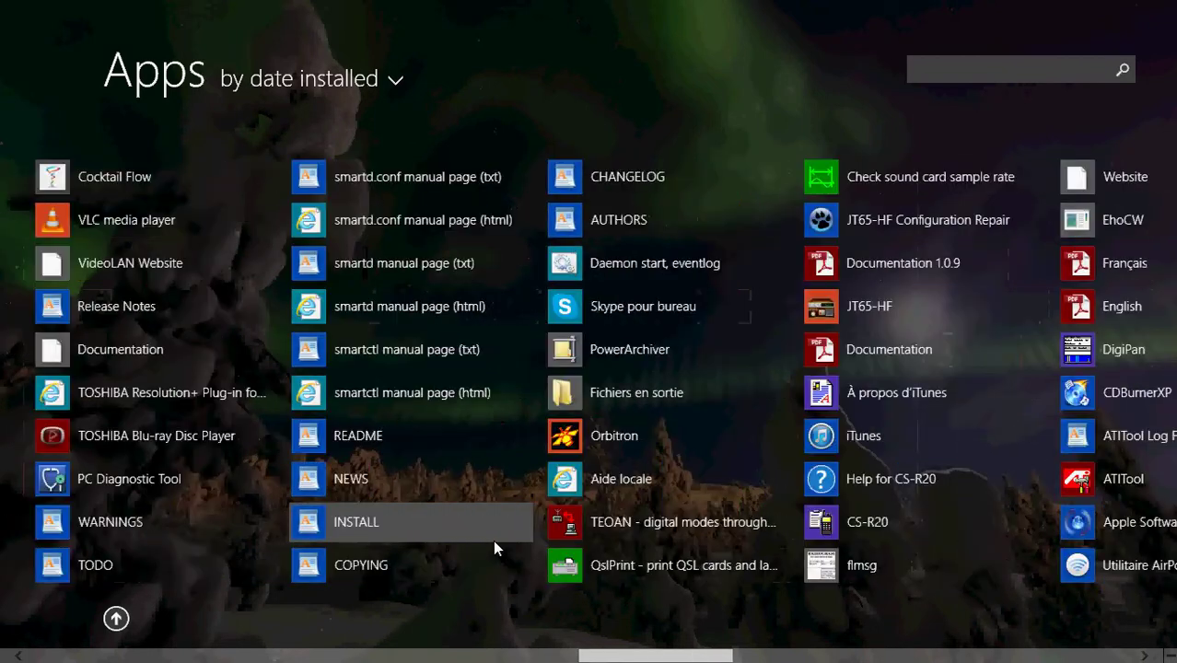
{"action": "scroll", "coordinate": [494, 549], "scroll_direction": "down", "scroll_amount": 18}
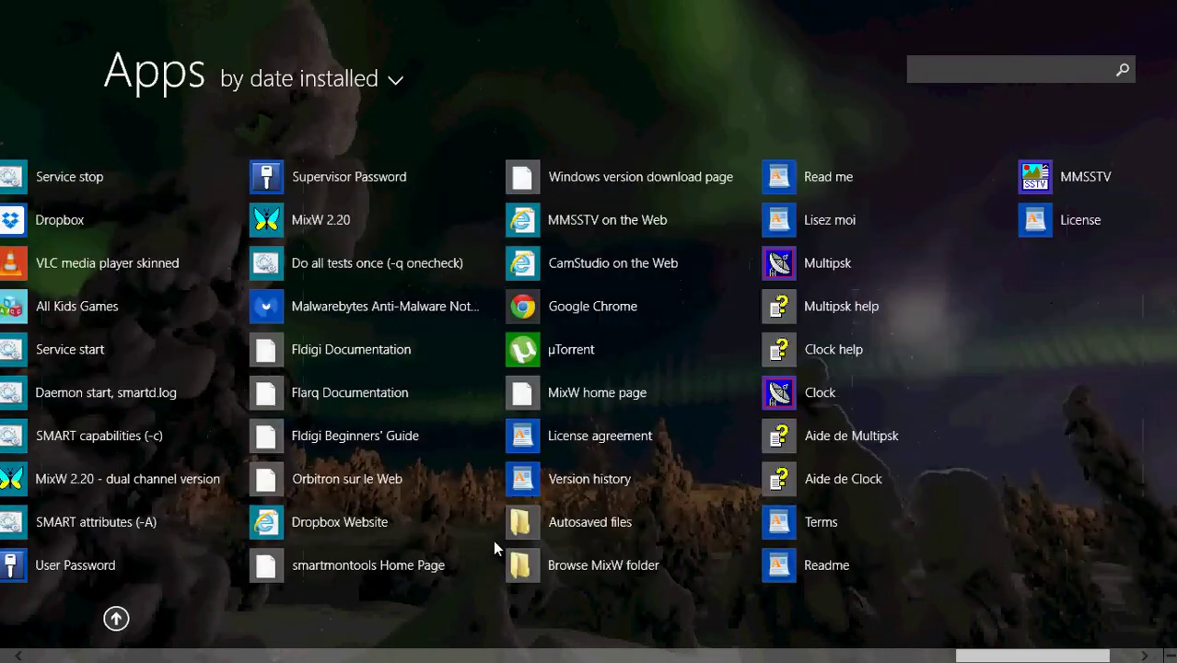
{"action": "scroll", "coordinate": [494, 549], "scroll_direction": "up", "scroll_amount": 10}
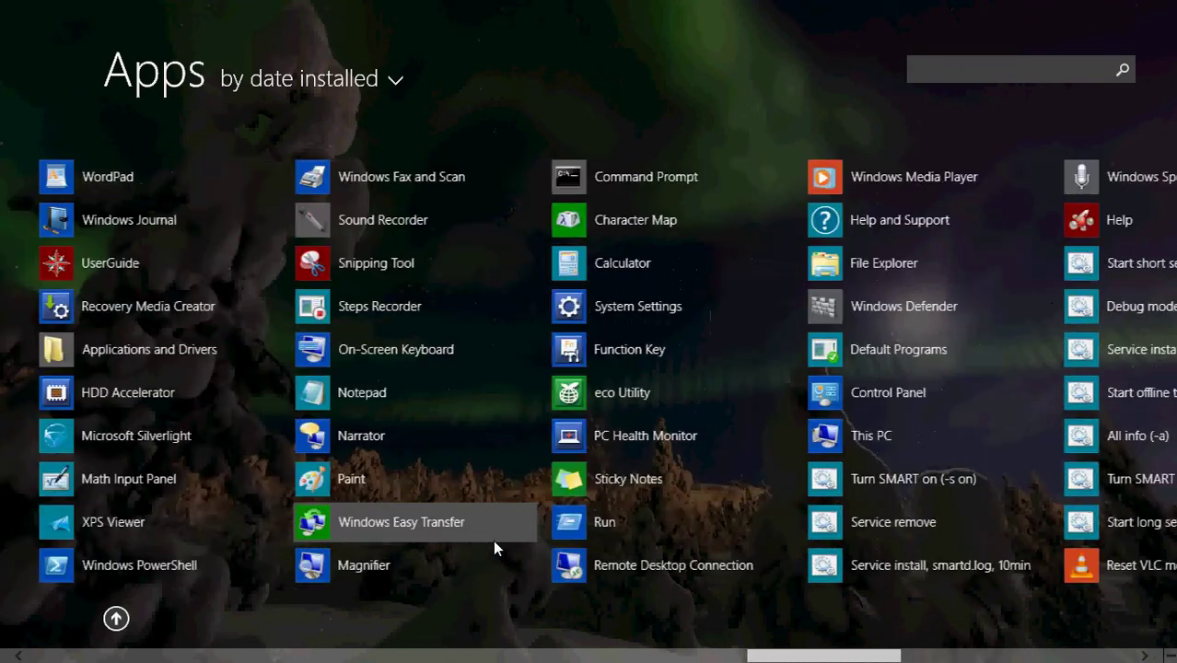
{"action": "scroll", "coordinate": [493, 540], "scroll_direction": "up", "scroll_amount": 10}
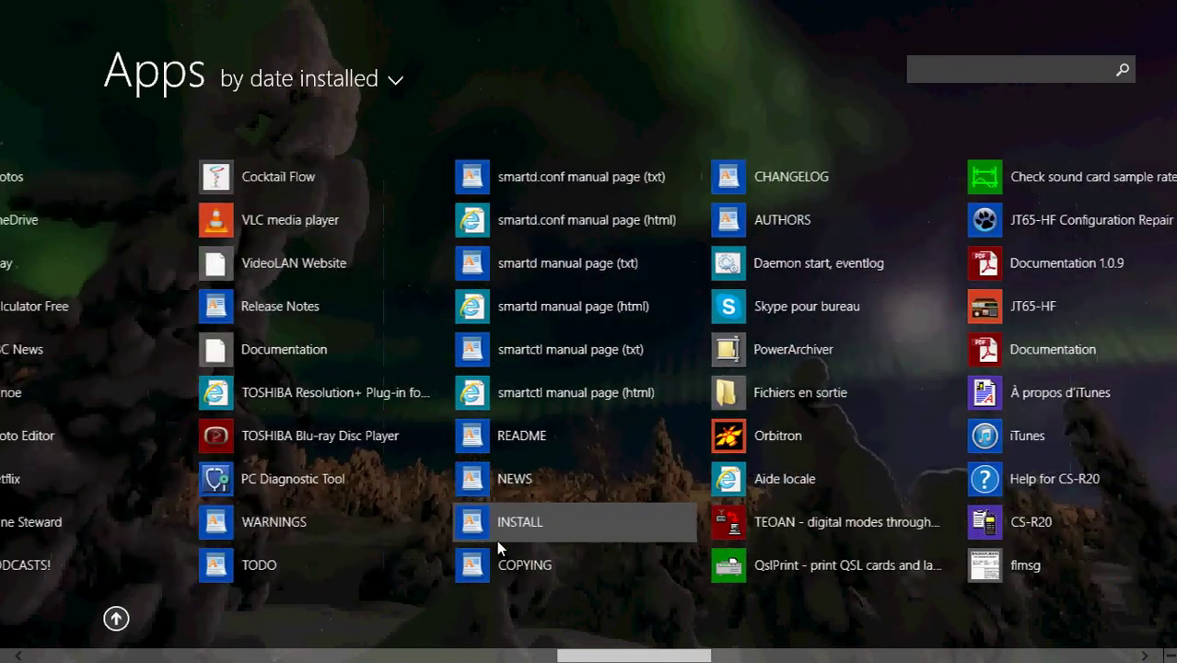
{"action": "scroll", "coordinate": [497, 539], "scroll_direction": "up", "scroll_amount": 10}
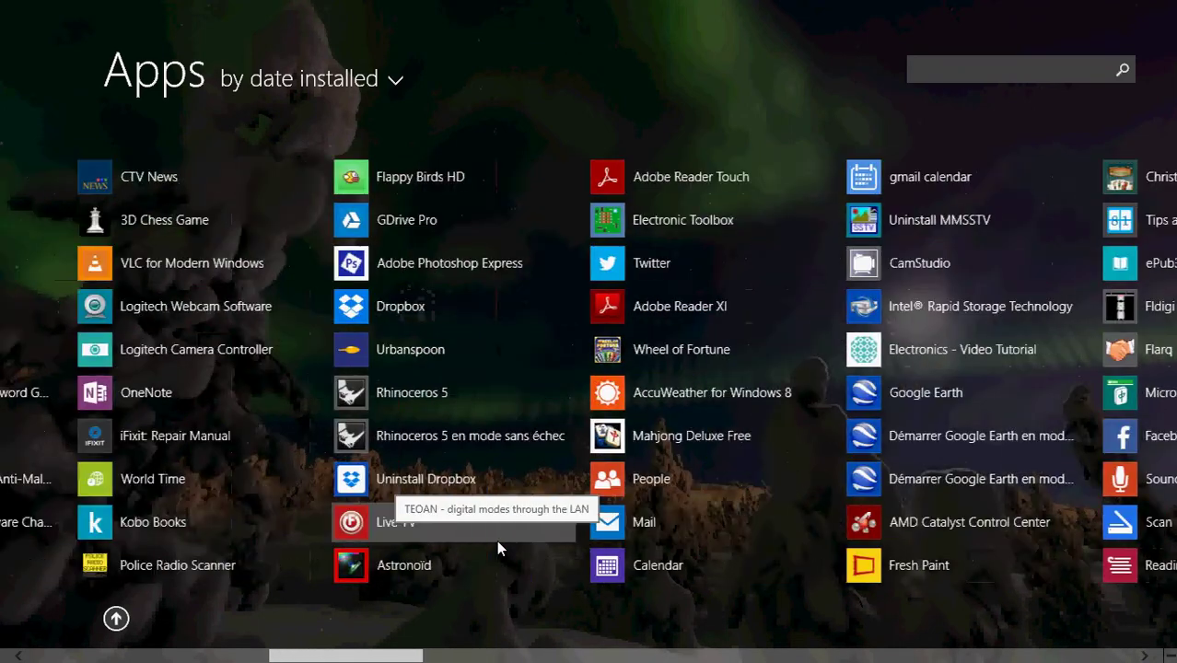
{"action": "scroll", "coordinate": [496, 540], "scroll_direction": "up", "scroll_amount": 10}
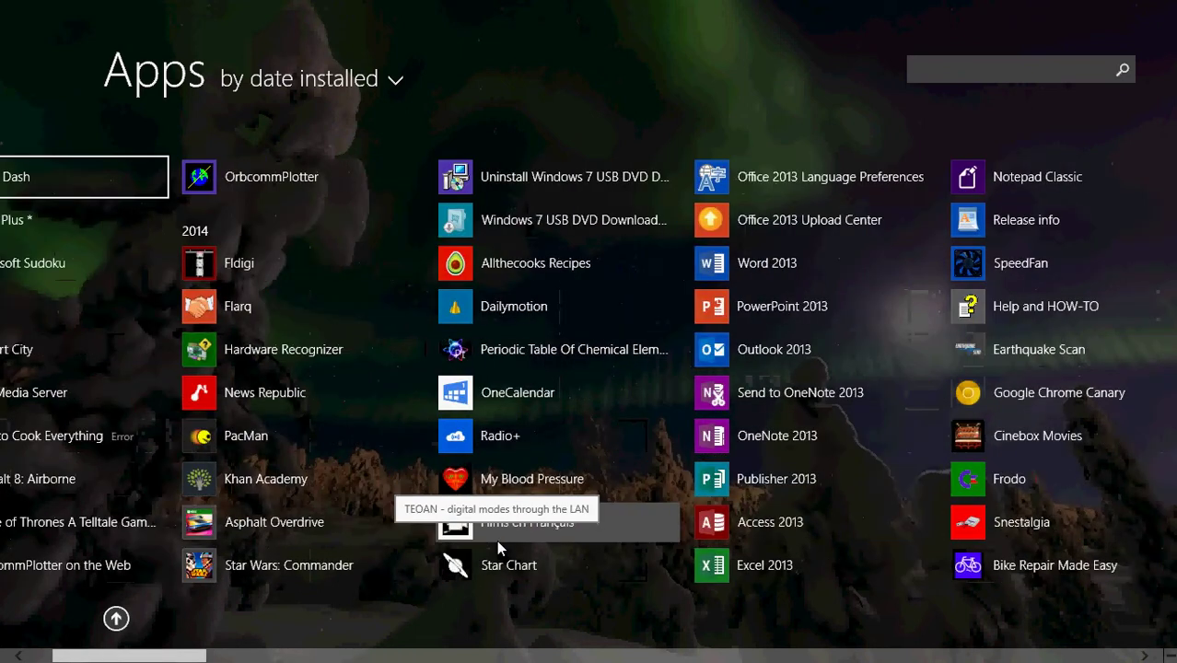
{"action": "scroll", "coordinate": [496, 540], "scroll_direction": "up", "scroll_amount": 3}
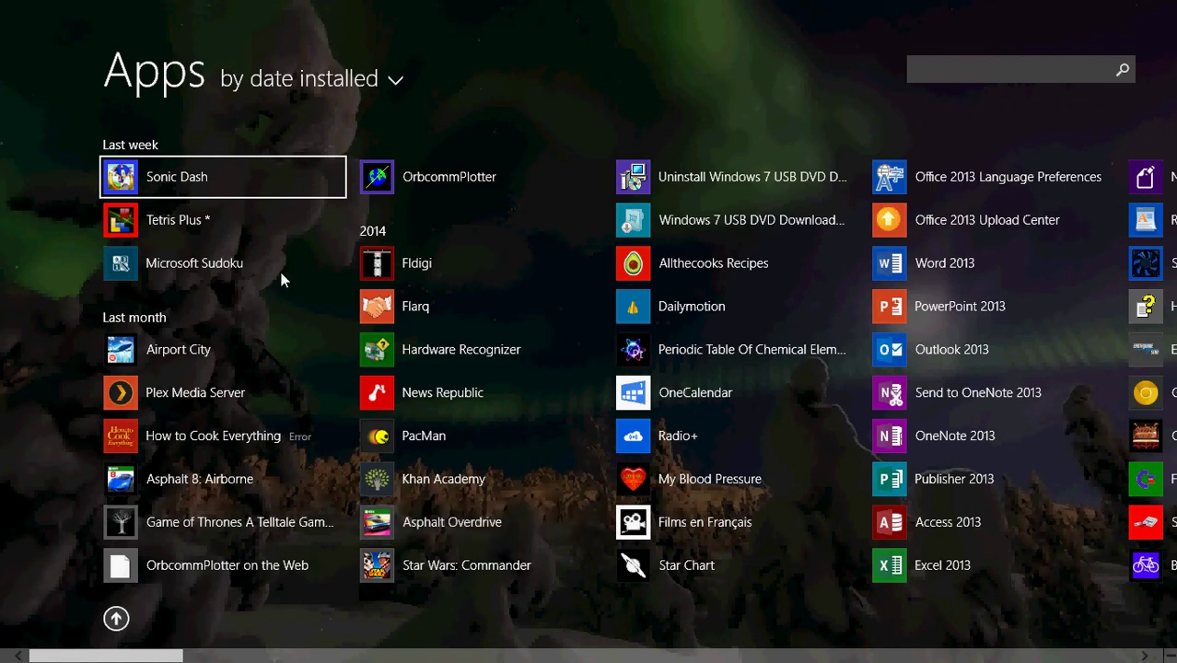
Uninstall Sonic Dash, ticking the option to remove it from all synced PCs too
{"action": "right_click", "coordinate": [181, 175]}
{"action": "left_click", "coordinate": [230, 227]}
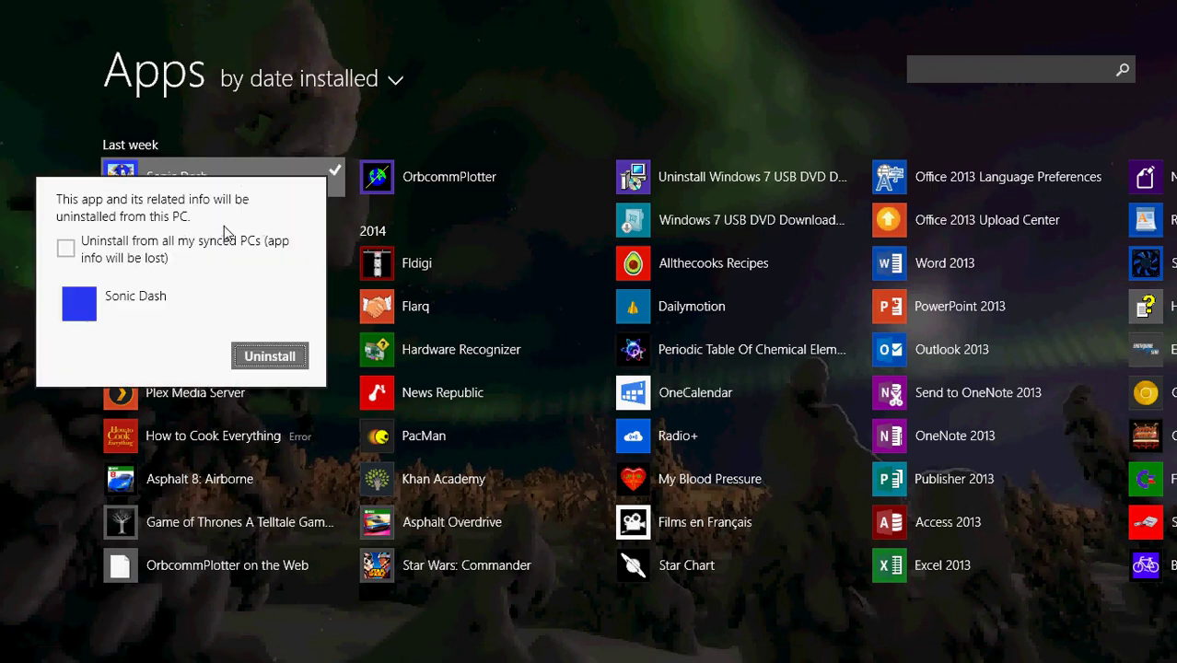
{"action": "left_click", "coordinate": [66, 248]}
{"action": "left_click", "coordinate": [280, 350]}
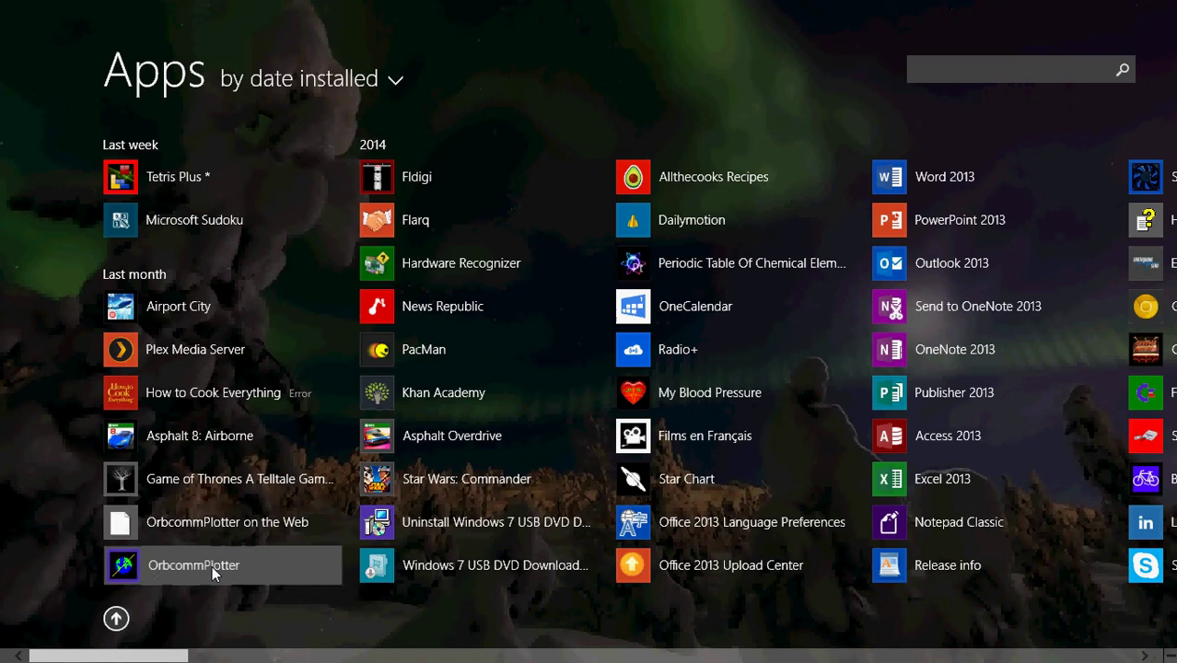
Choose Uninstall for OrbcommPlotter, browse the 73 listed programs, then close Programs and Features
{"action": "right_click", "coordinate": [212, 566]}
{"action": "left_click", "coordinate": [262, 496]}
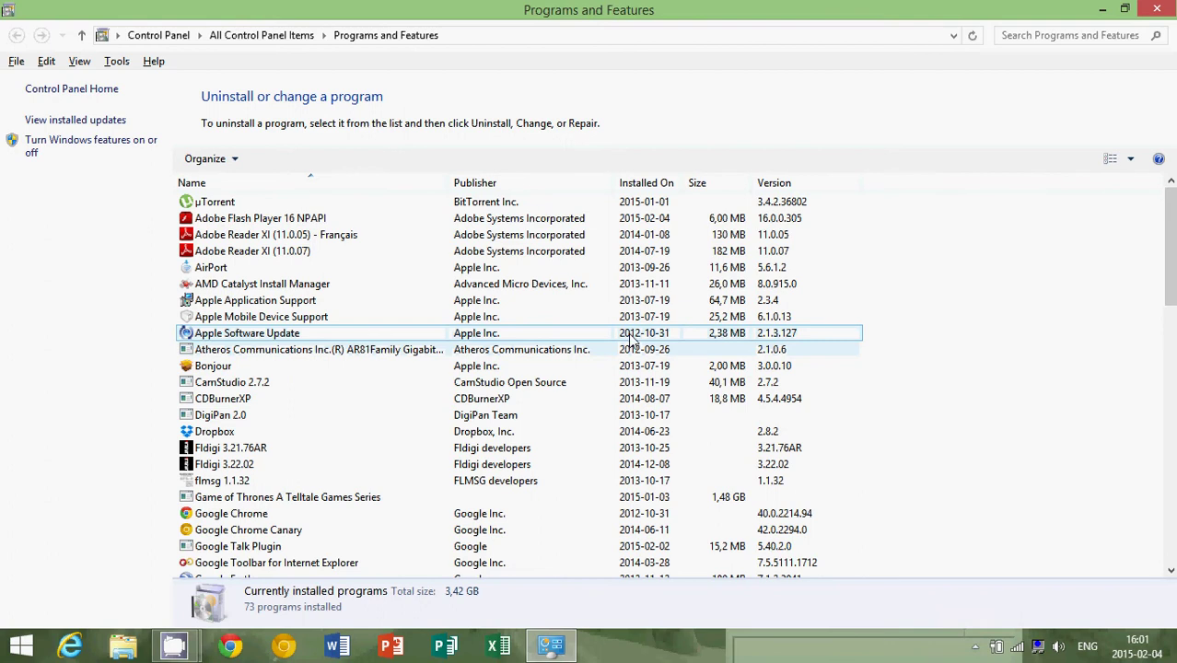
{"action": "scroll", "coordinate": [631, 341], "scroll_direction": "down", "scroll_amount": 15}
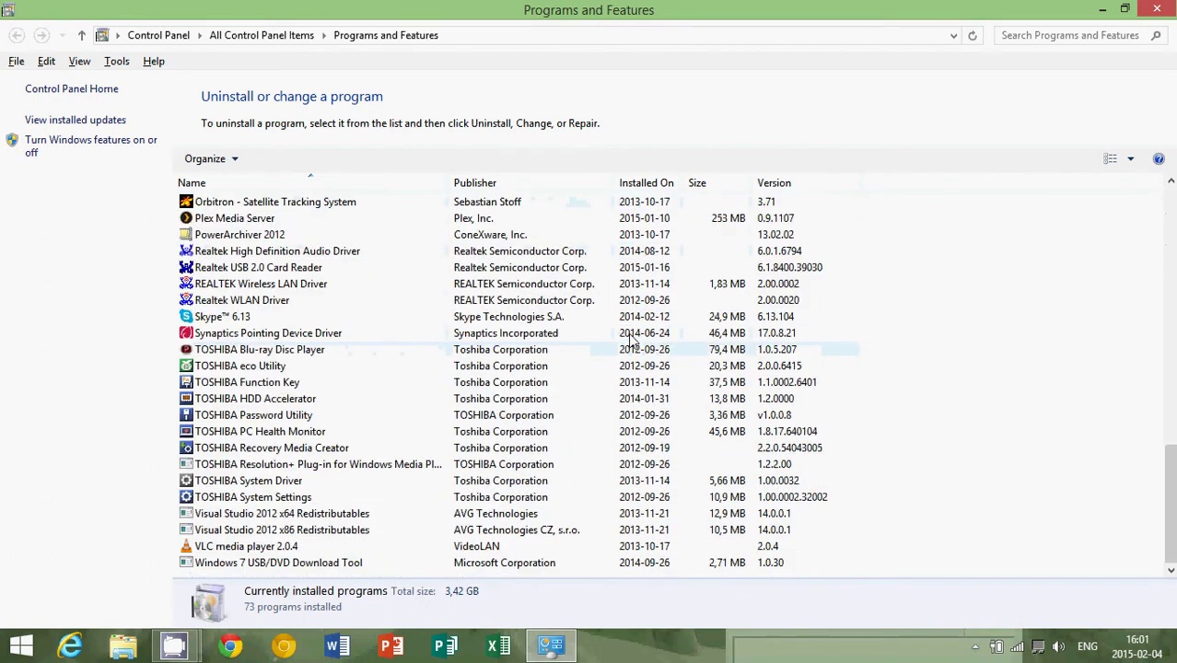
{"action": "left_click", "coordinate": [1157, 11]}
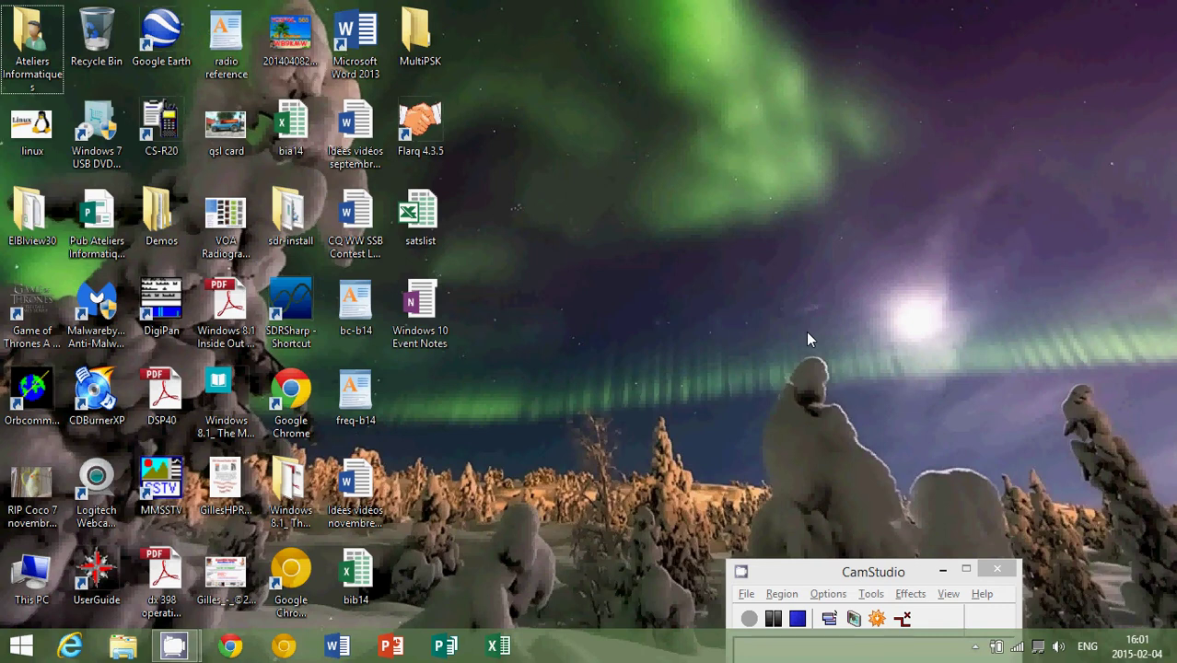
Go from the desktop back to the Start screen showing the Useful stuff group
{"action": "key", "text": "super"}
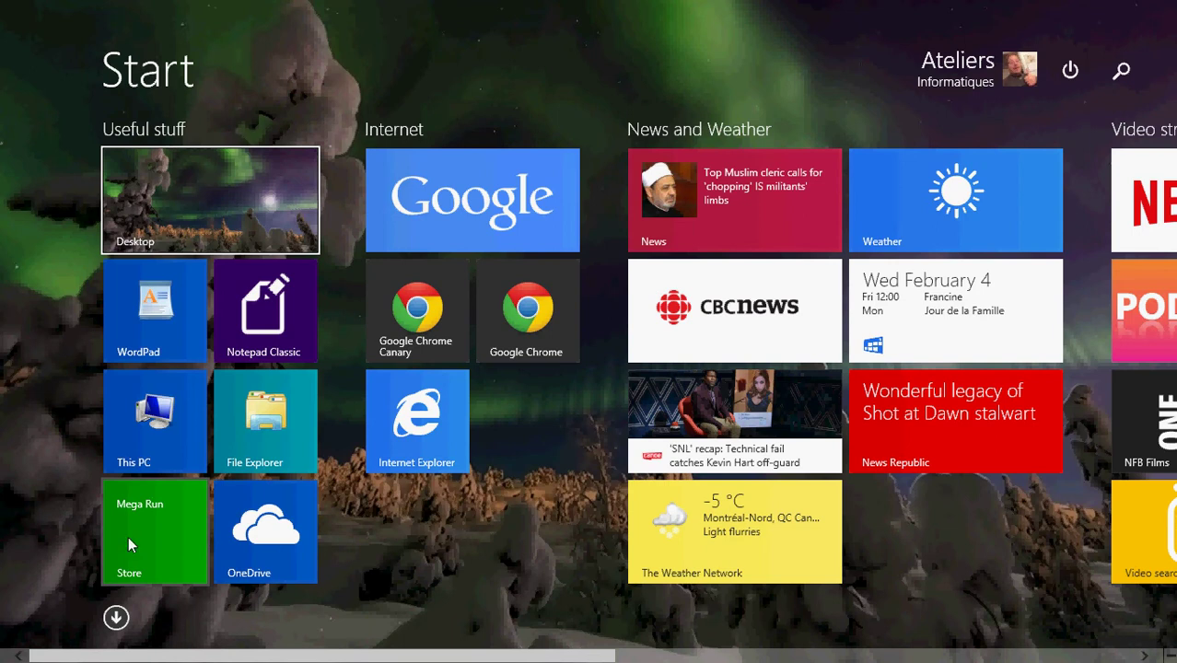
{"action": "mouse_move", "coordinate": [4, 659]}
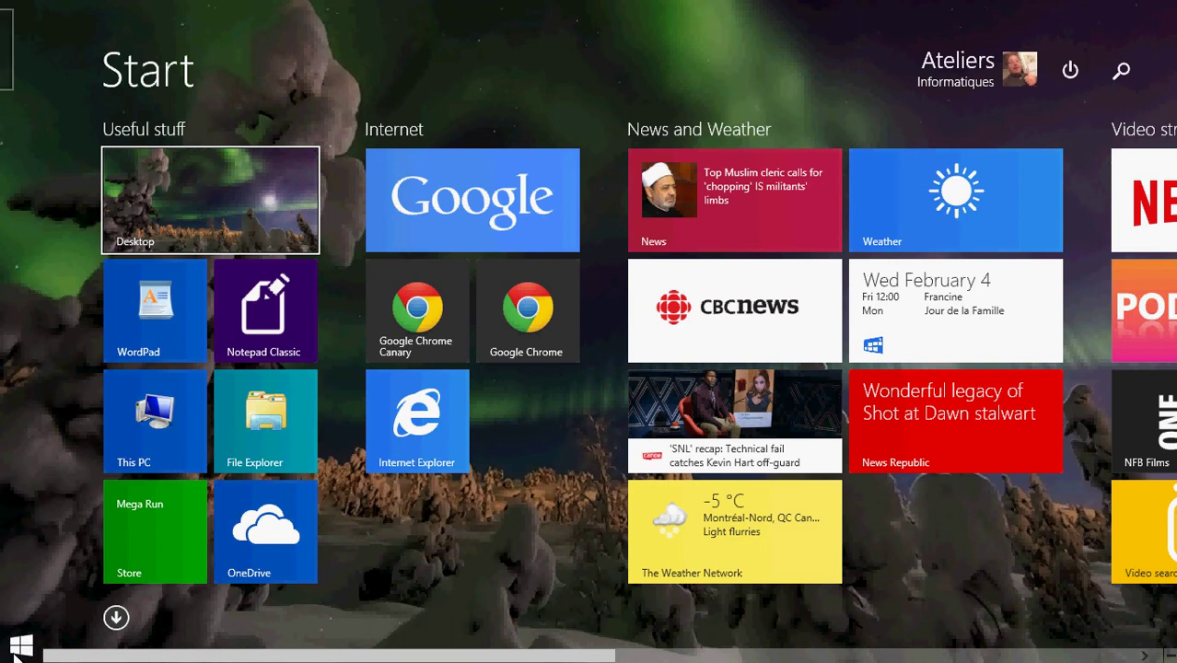
Open Programs and Features from the Start button's right-click menu
{"action": "right_click", "coordinate": [13, 651]}
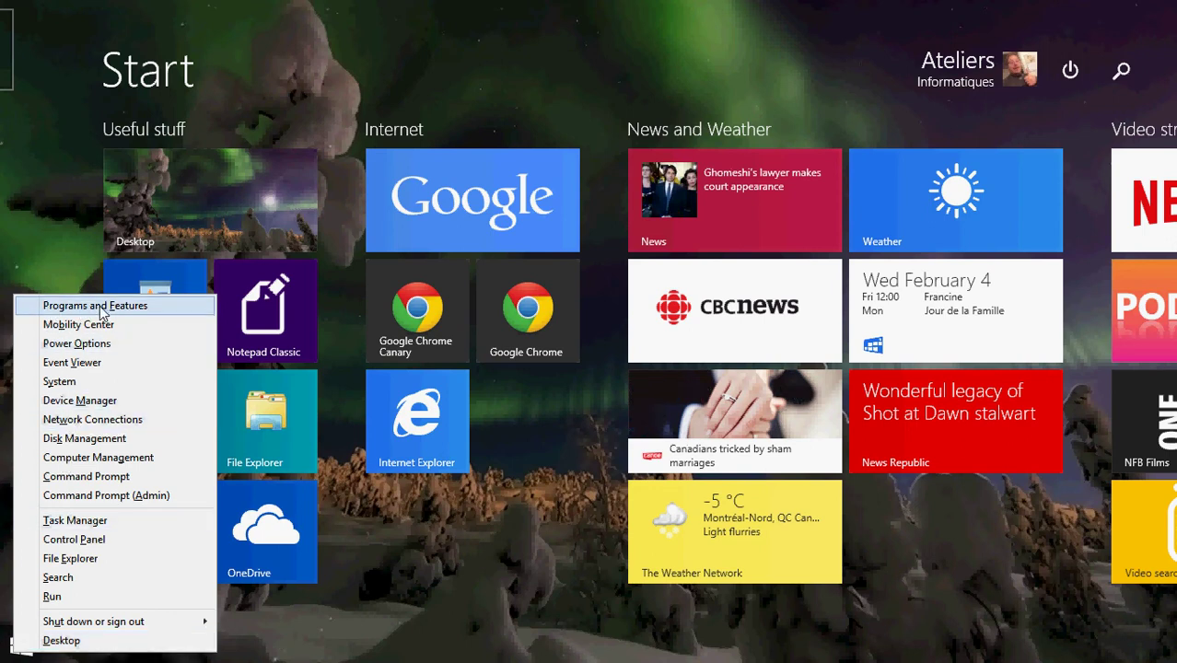
{"action": "left_click", "coordinate": [138, 309]}
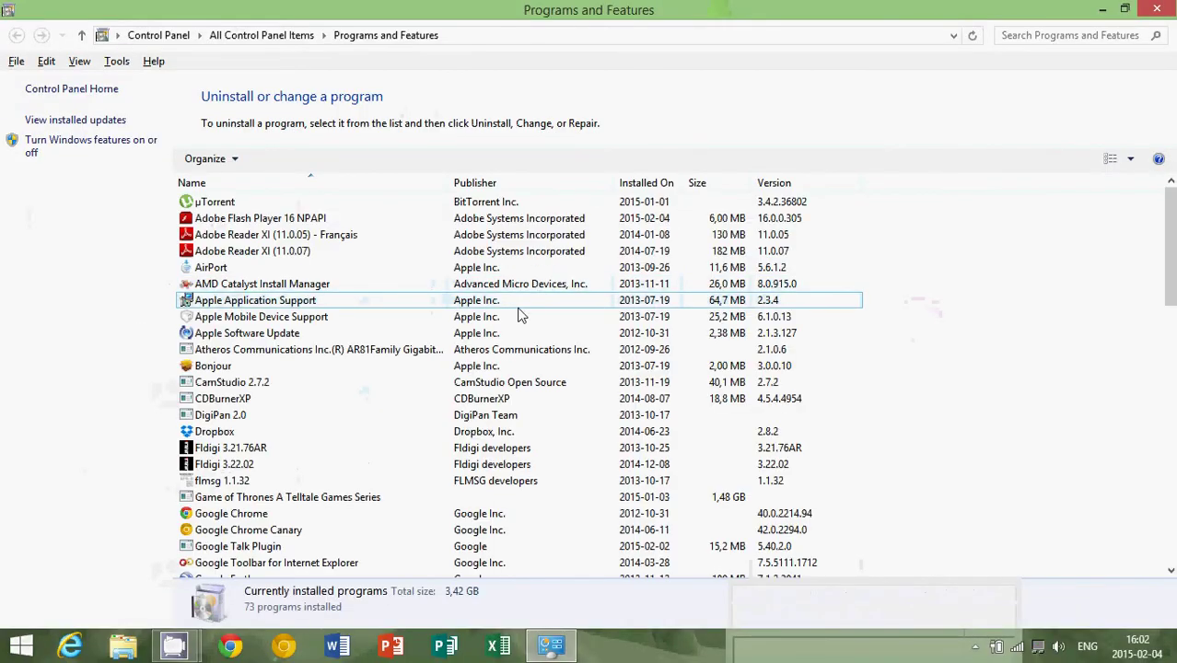
{"action": "scroll", "coordinate": [519, 315], "scroll_direction": "down", "scroll_amount": 16}
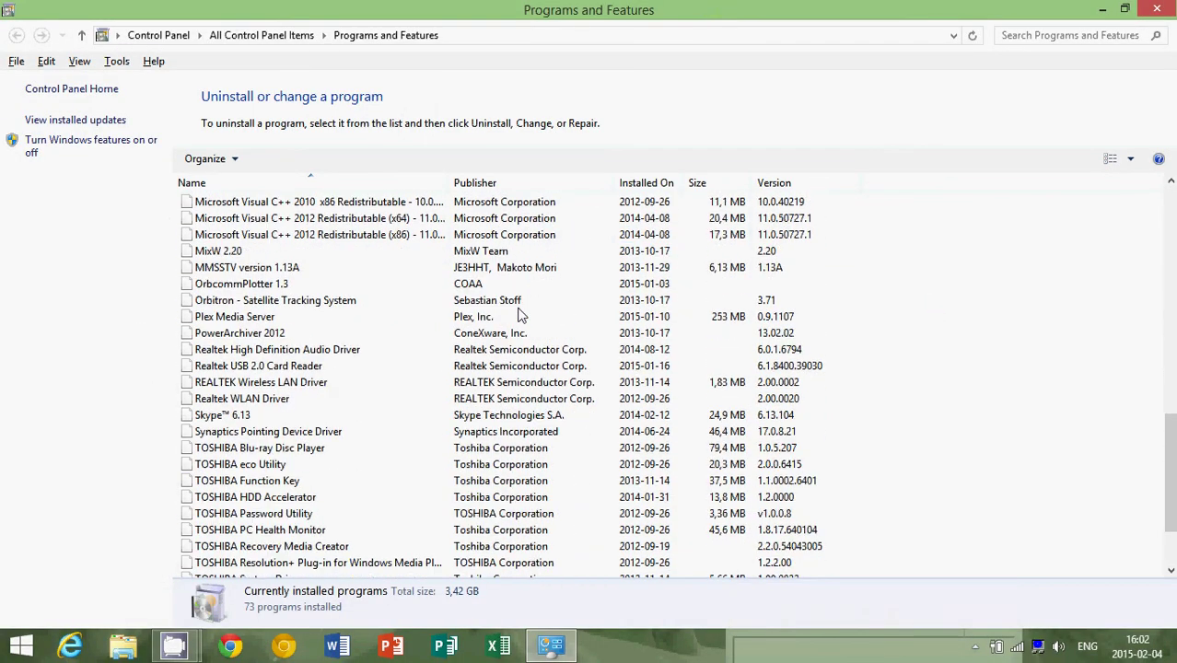
Uninstall OrbcommPlotter 1.3, confirm its complete removal, and close Programs and Features
{"action": "left_click", "coordinate": [274, 288]}
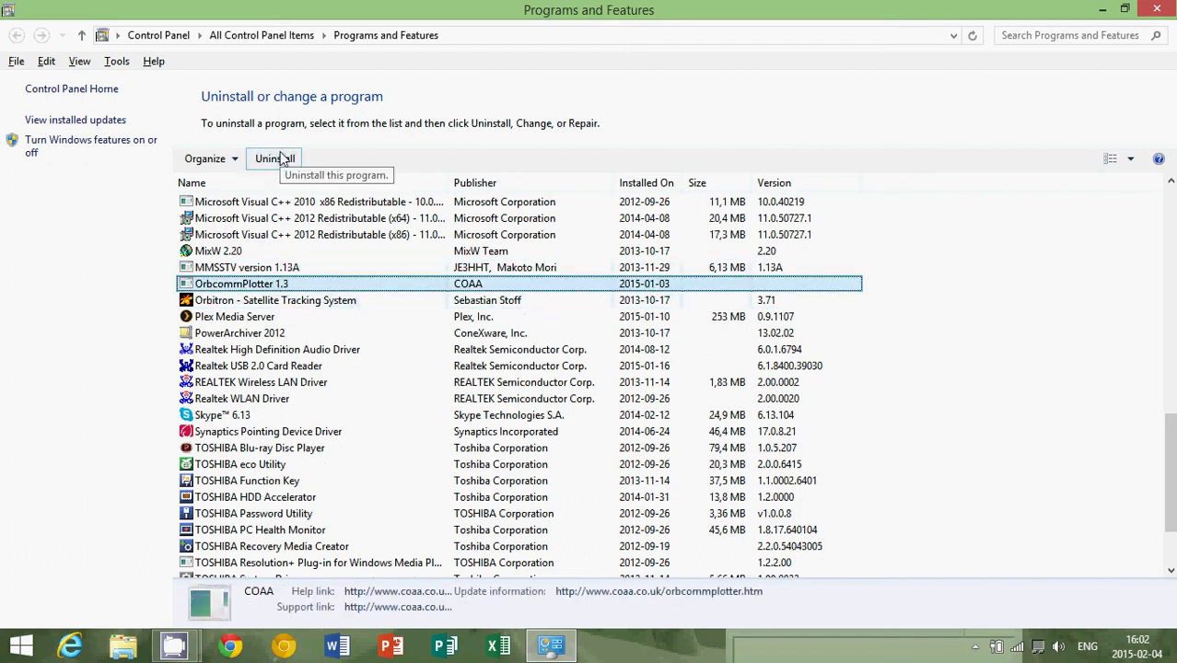
{"action": "left_click", "coordinate": [281, 159]}
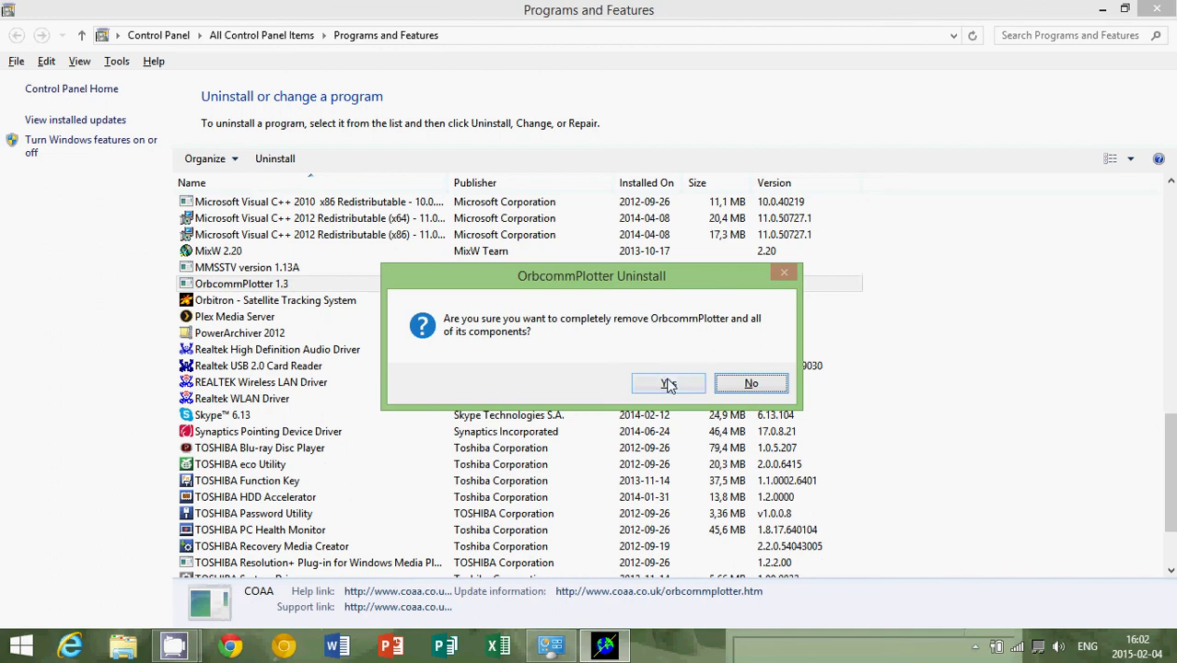
{"action": "left_click", "coordinate": [671, 384]}
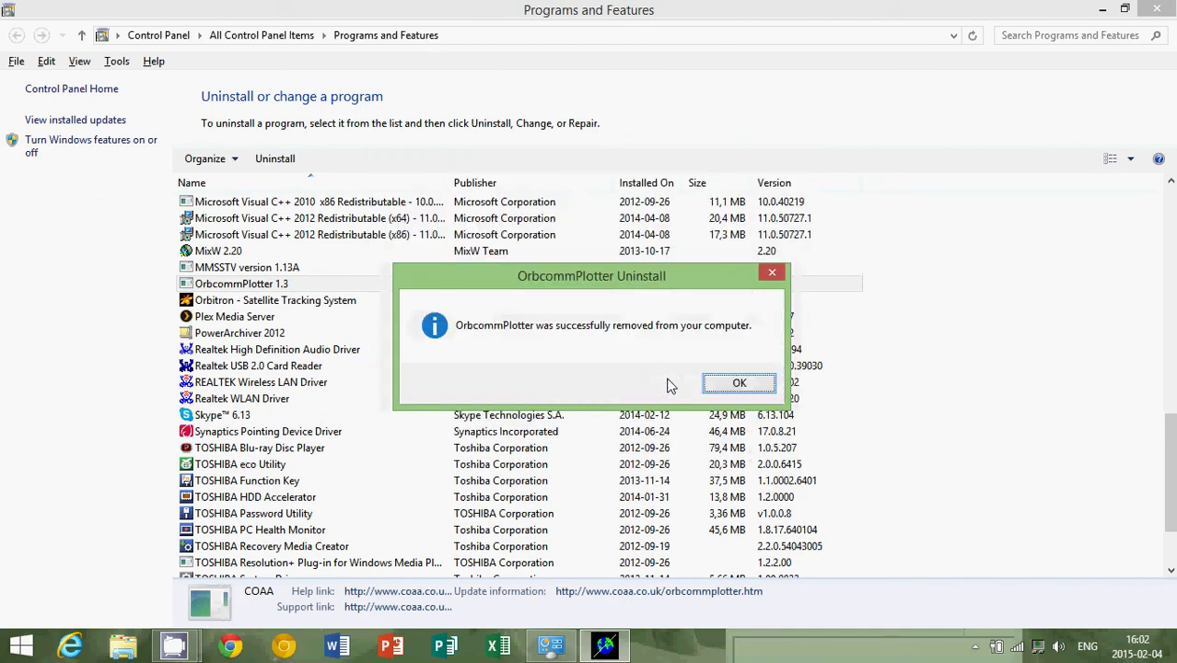
{"action": "left_click", "coordinate": [742, 383]}
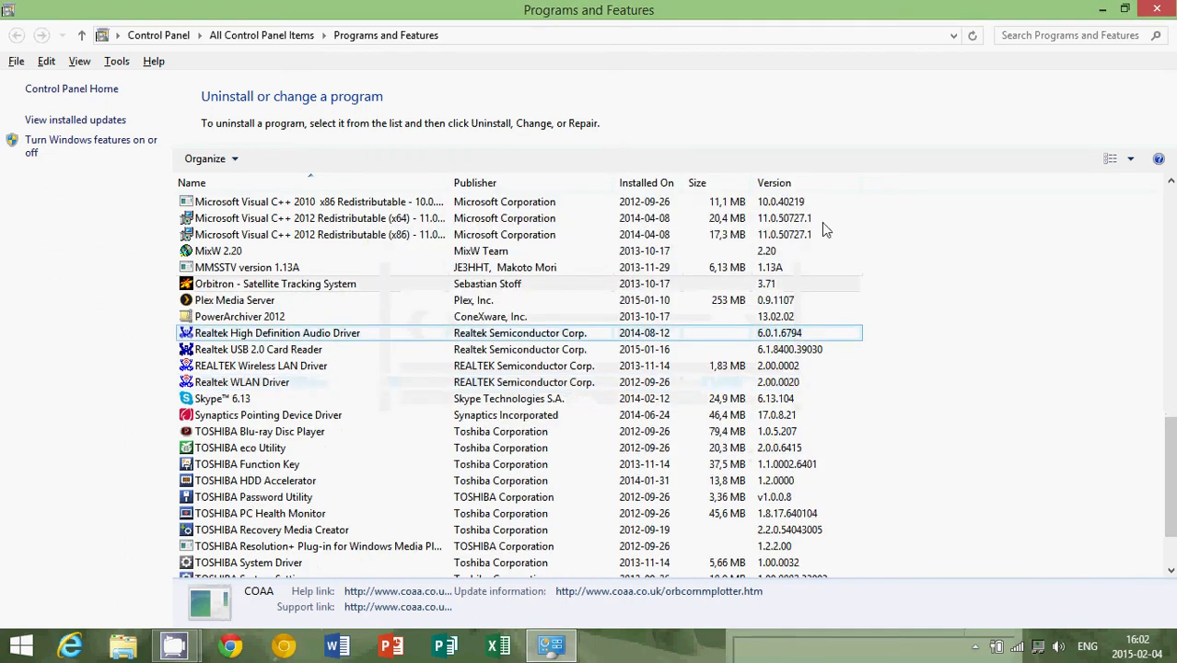
{"action": "left_click", "coordinate": [1157, 8]}
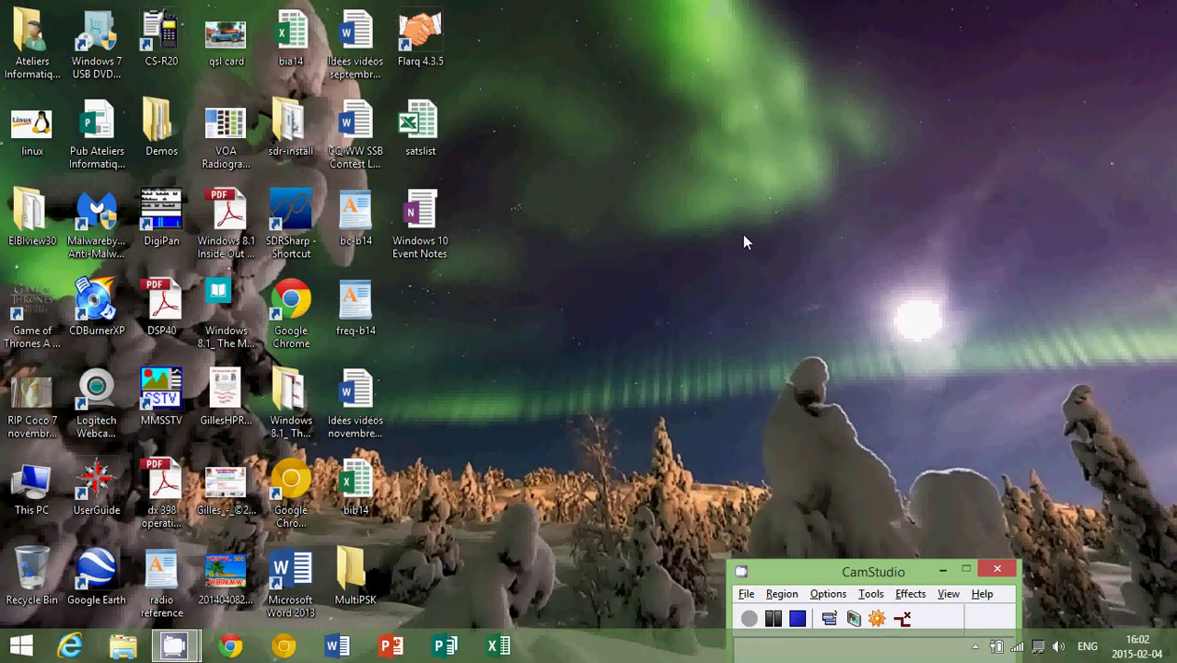
Uninstall Khan Academy from the Start screen's Apps list, including from all synced PCs
{"action": "key", "text": "super"}
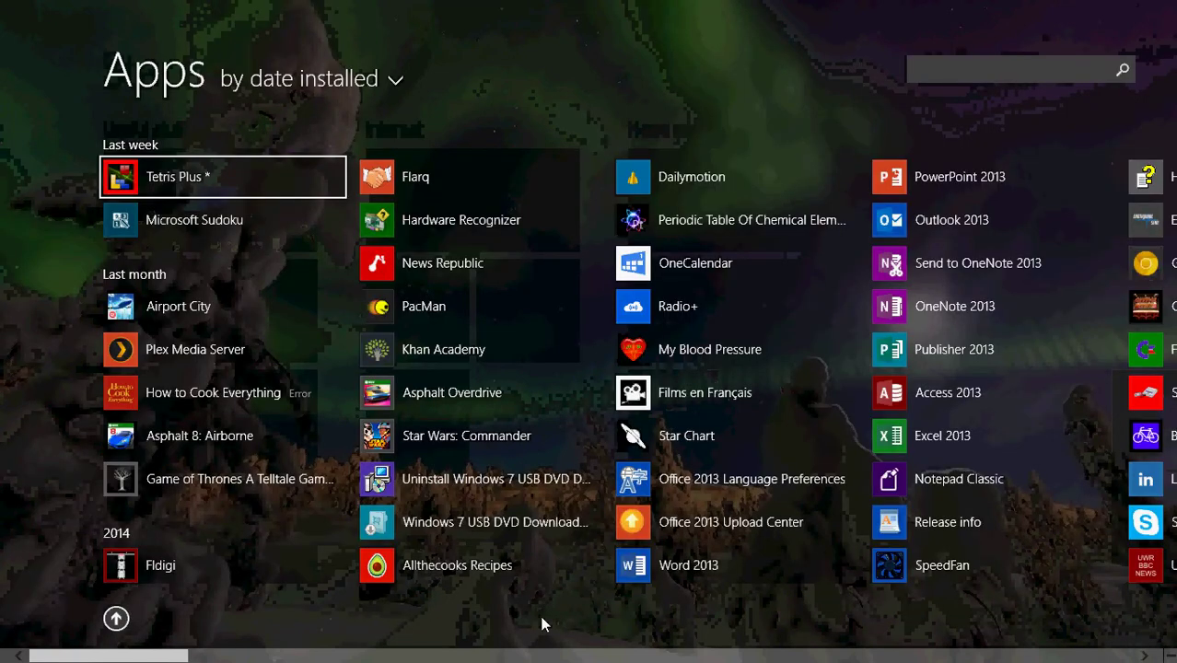
{"action": "right_click", "coordinate": [474, 350]}
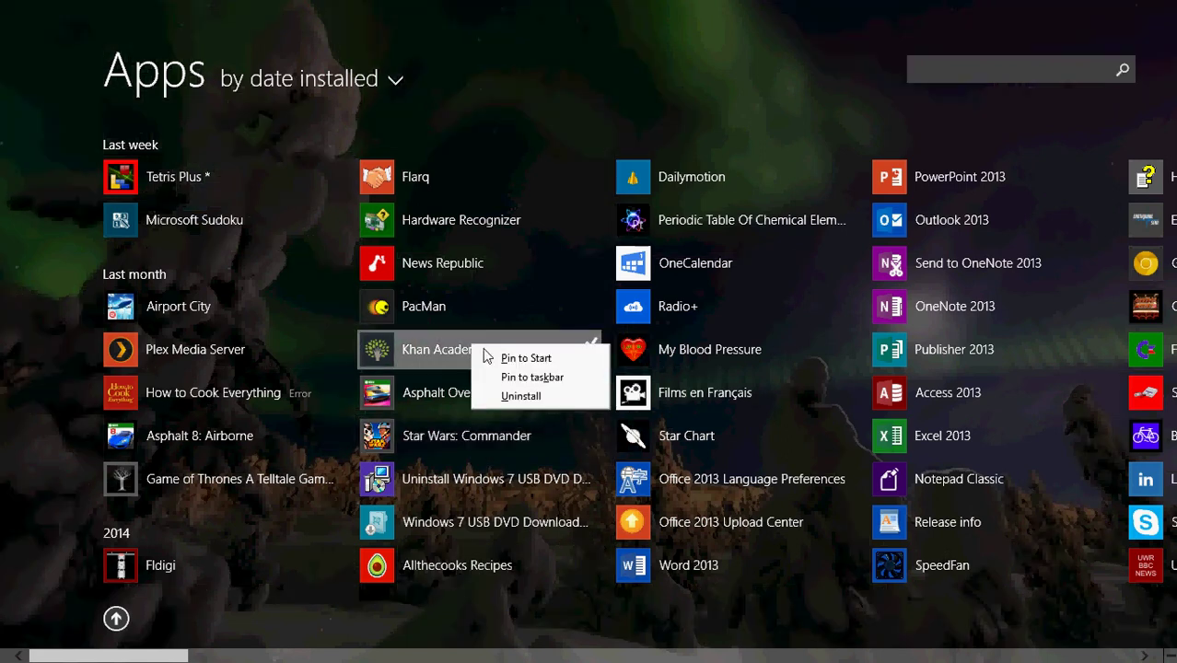
{"action": "left_click", "coordinate": [517, 399]}
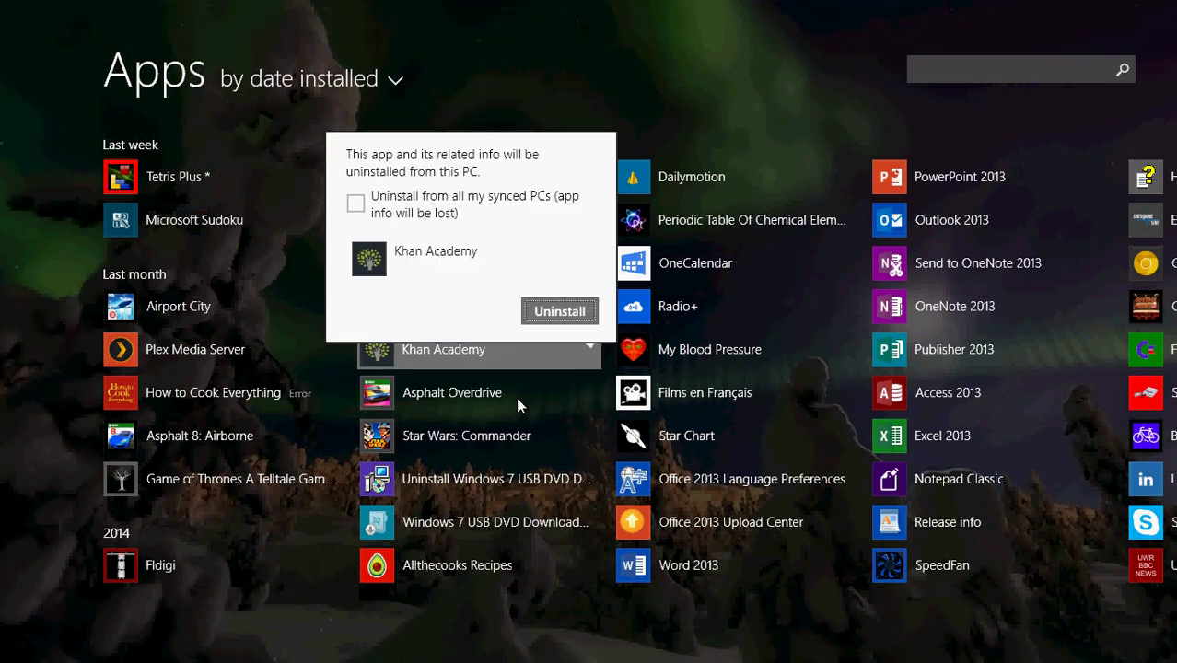
{"action": "left_click", "coordinate": [355, 204]}
{"action": "left_click", "coordinate": [556, 312]}
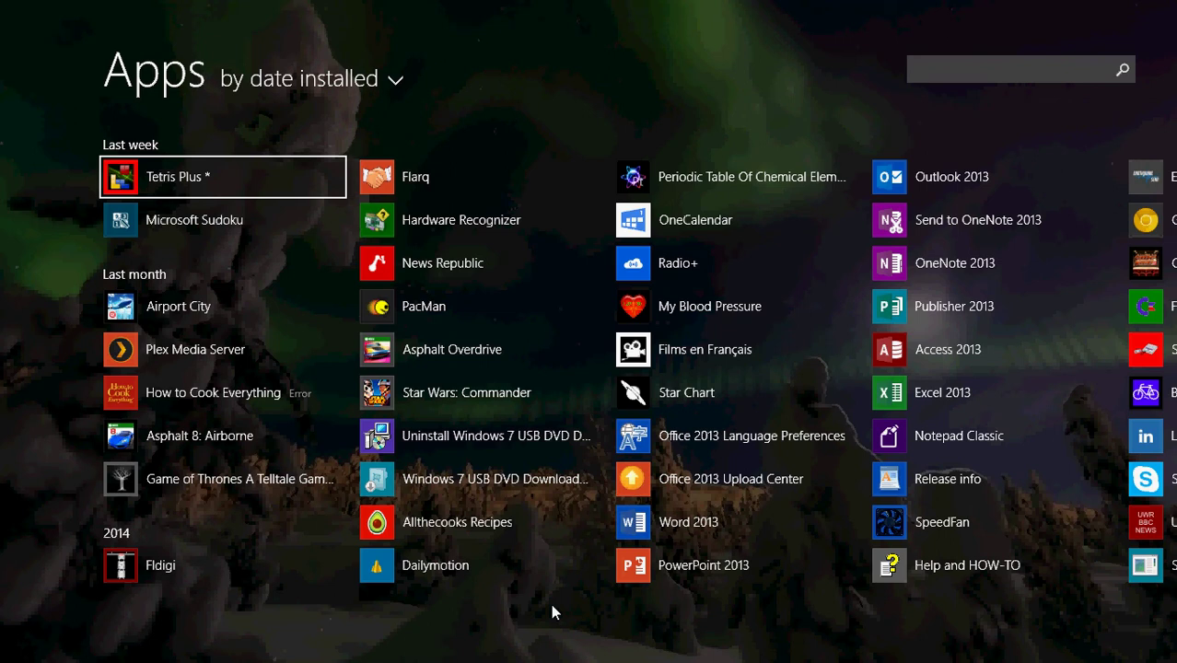
Open Programs and Features via SpeedFan's Uninstall option, browse the 72 programs, then close it
{"action": "right_click", "coordinate": [978, 537]}
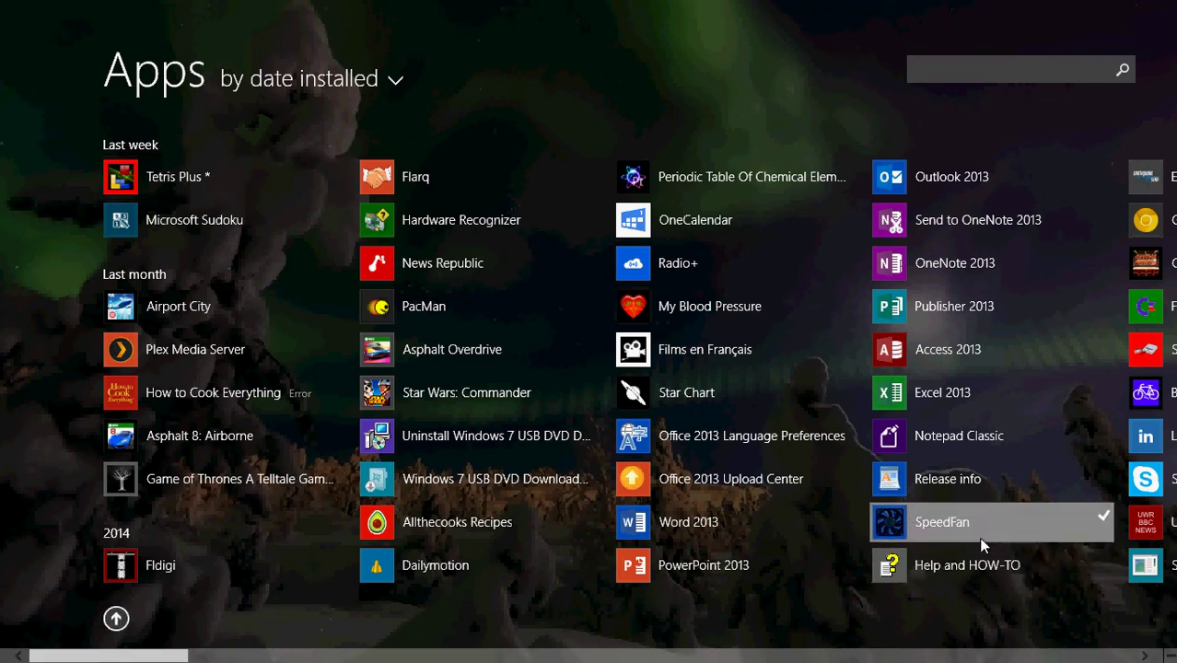
{"action": "left_click", "coordinate": [1030, 467]}
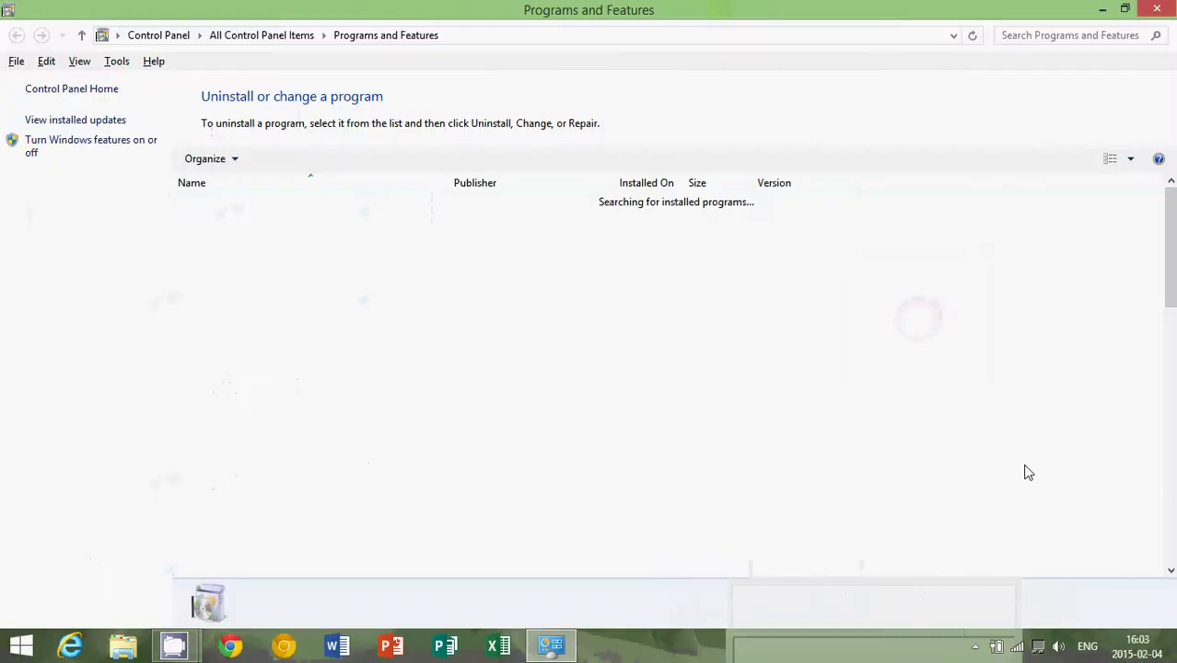
{"action": "scroll", "coordinate": [296, 446], "scroll_direction": "down", "scroll_amount": 15}
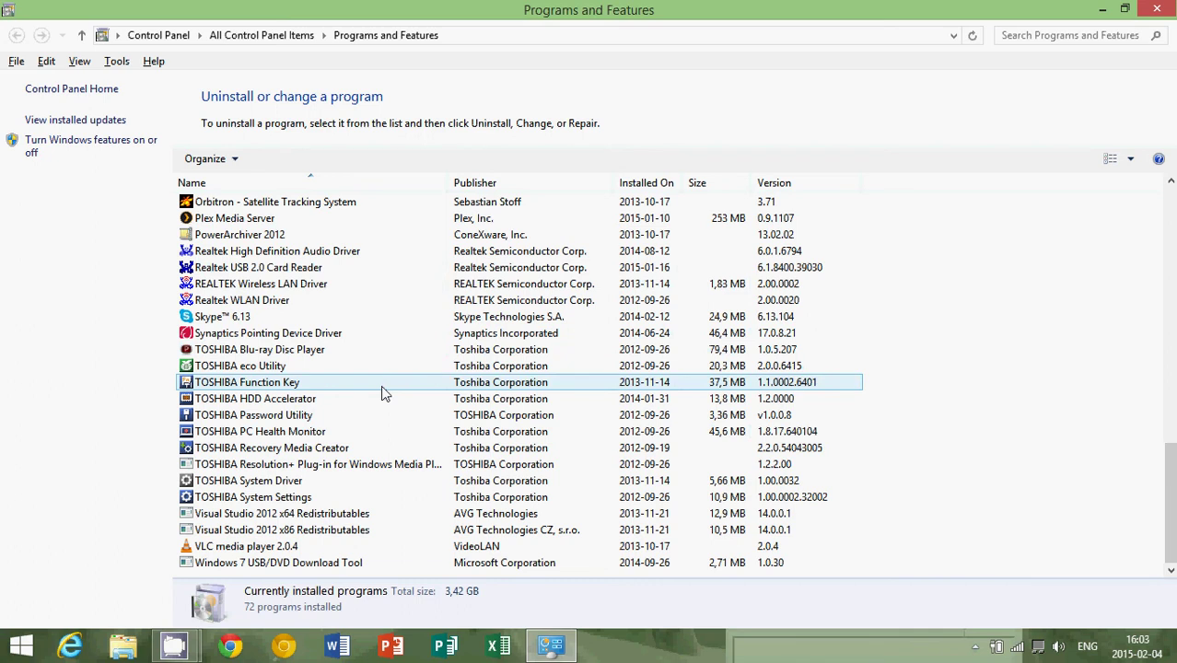
{"action": "scroll", "coordinate": [385, 393], "scroll_direction": "up", "scroll_amount": 3}
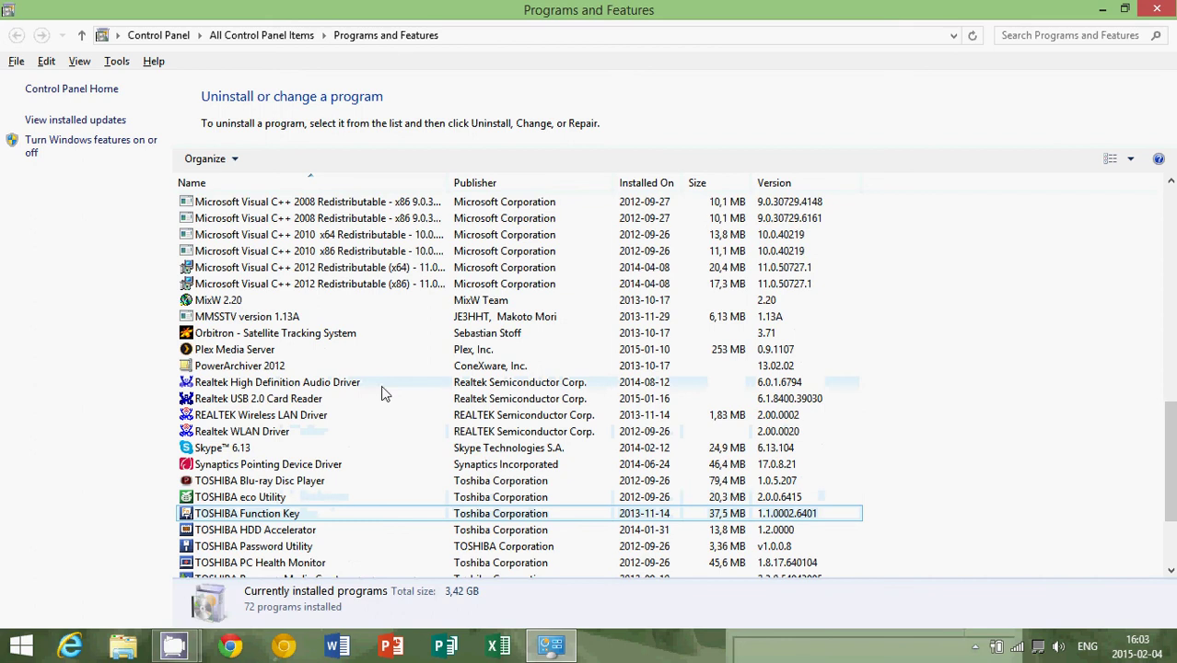
{"action": "scroll", "coordinate": [385, 393], "scroll_direction": "up", "scroll_amount": 3}
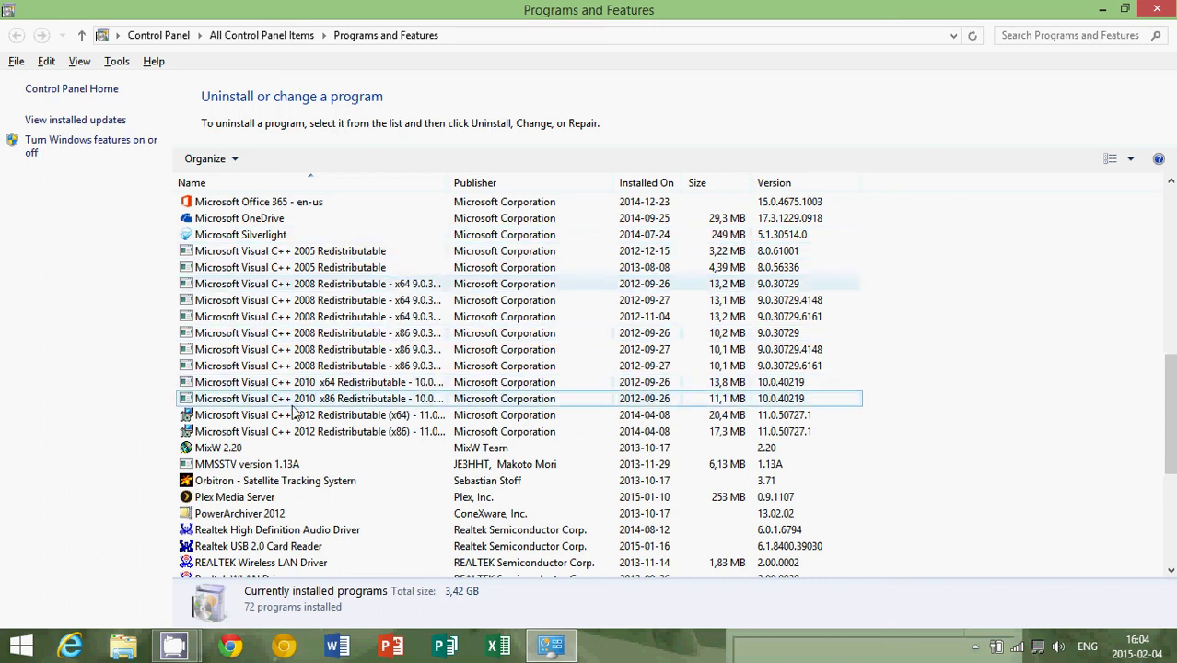
{"action": "scroll", "coordinate": [293, 414], "scroll_direction": "down", "scroll_amount": 2}
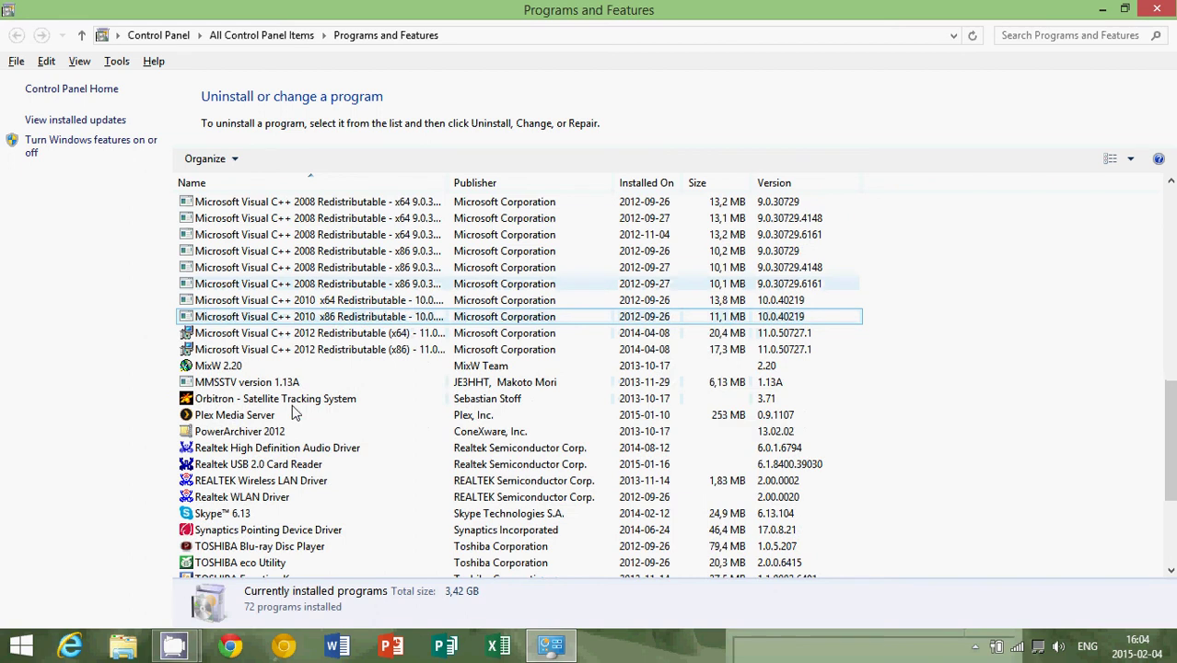
{"action": "scroll", "coordinate": [420, 482], "scroll_direction": "down", "scroll_amount": 4}
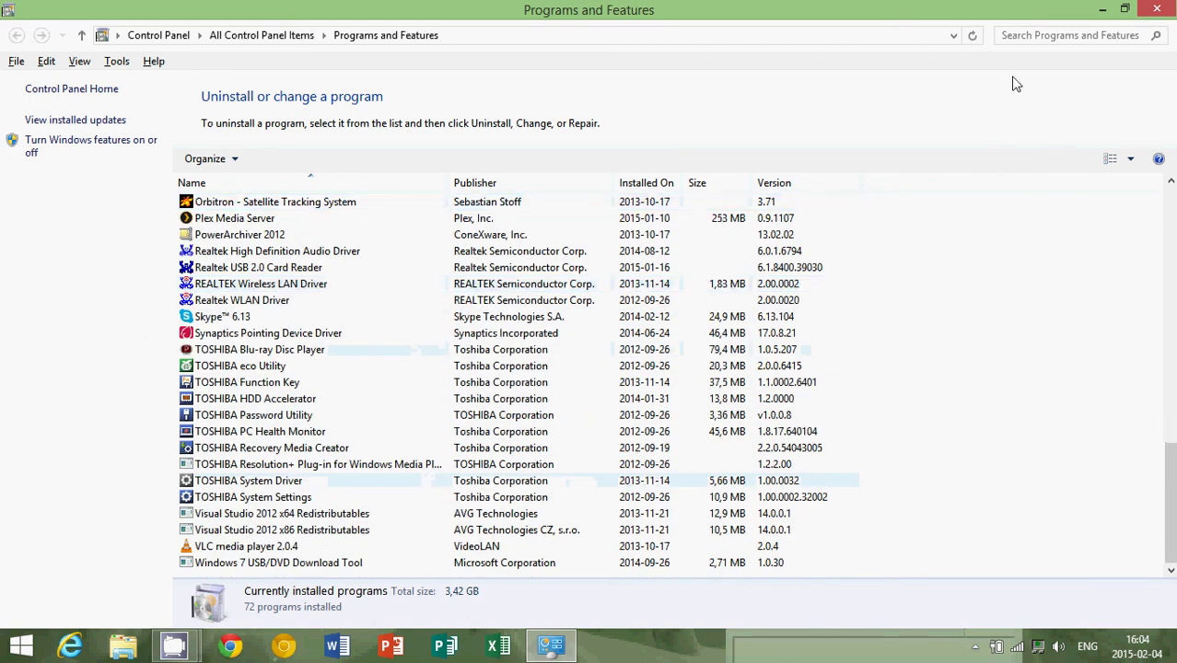
{"action": "left_click", "coordinate": [1155, 11]}
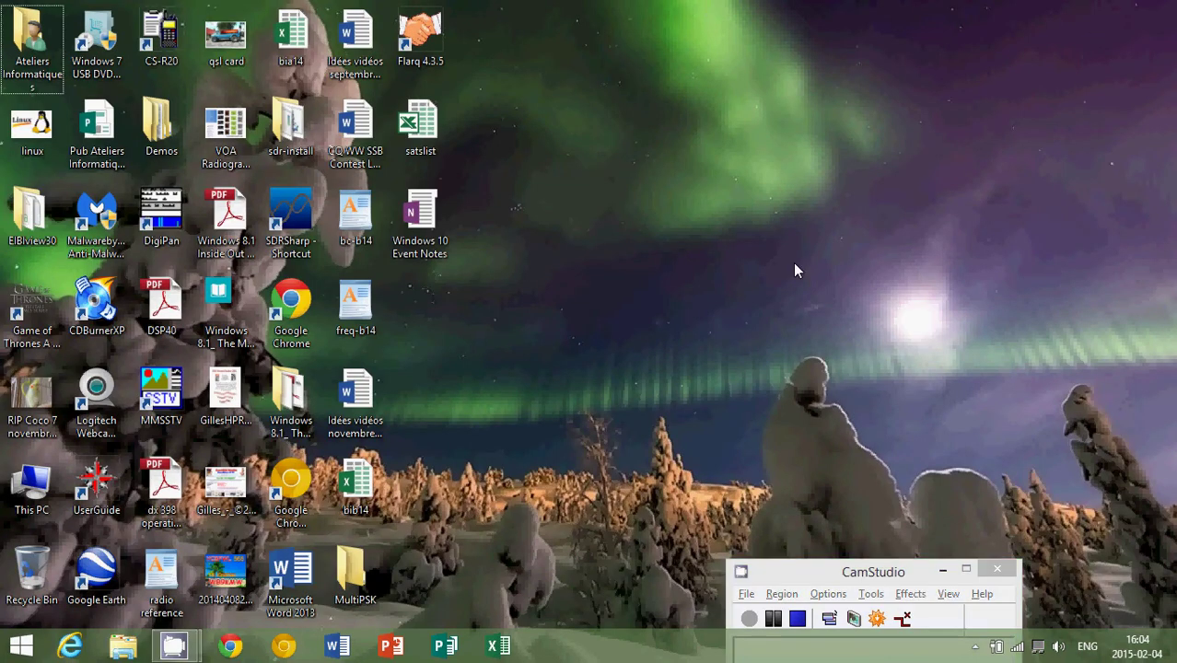